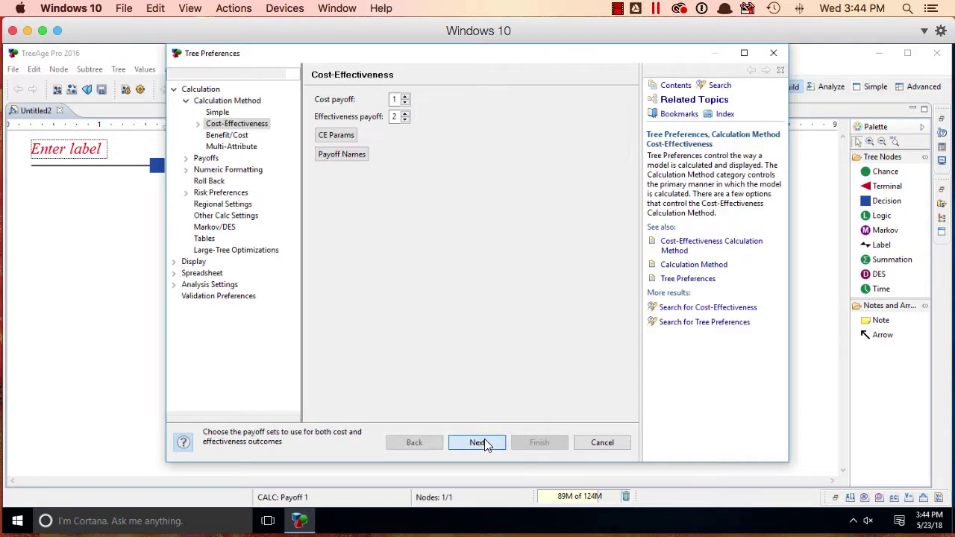
Set the willingness to pay to 50000 in the cost-effectiveness parameters of the tree preferences
{"action": "left_click", "coordinate": [481, 443]}
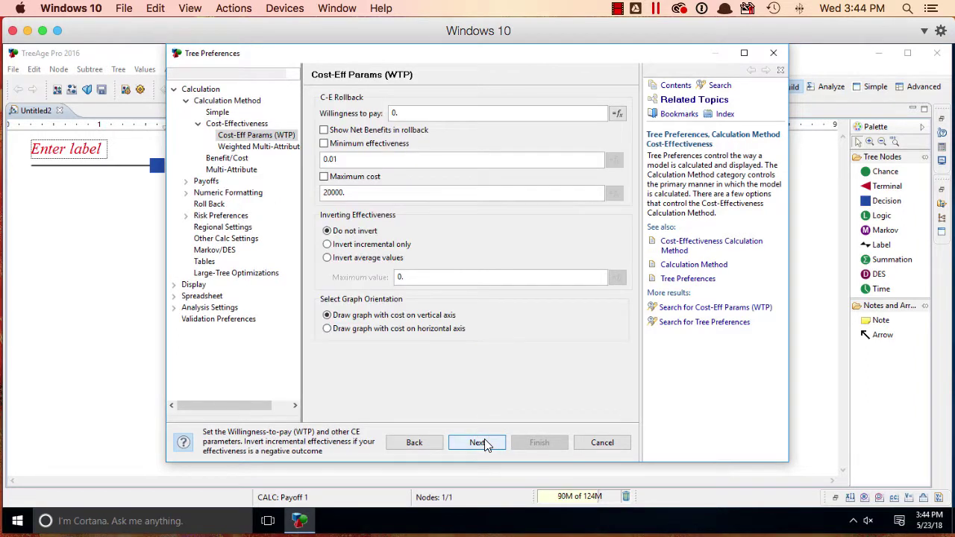
{"action": "left_click", "coordinate": [468, 115]}
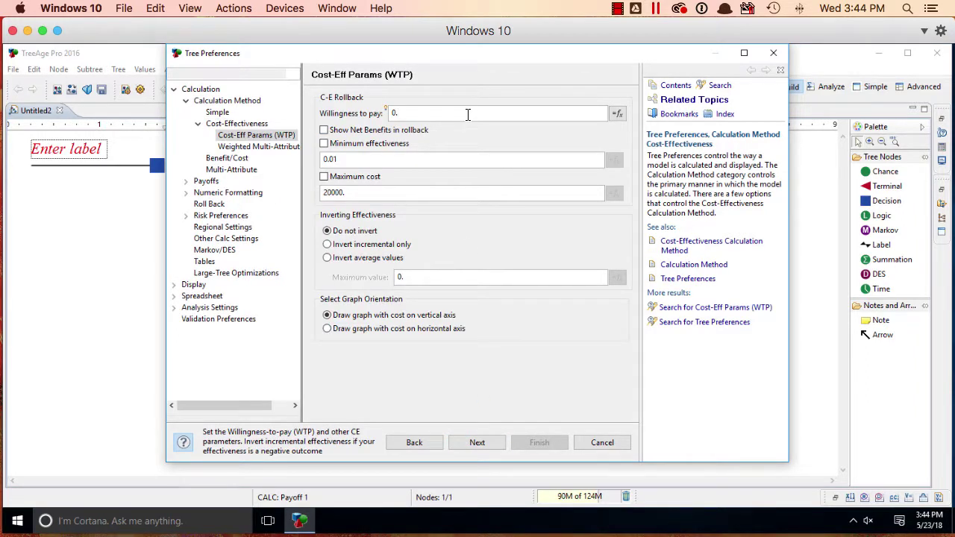
{"action": "key", "text": "BackSpace"}
{"action": "key", "text": "BackSpace"}
{"action": "type", "text": "5000"}
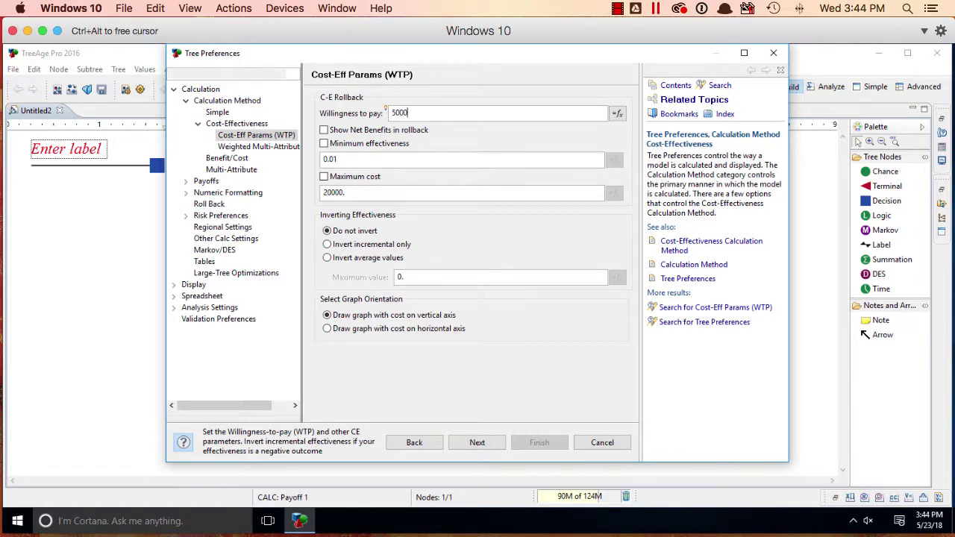
{"action": "type", "text": "0"}
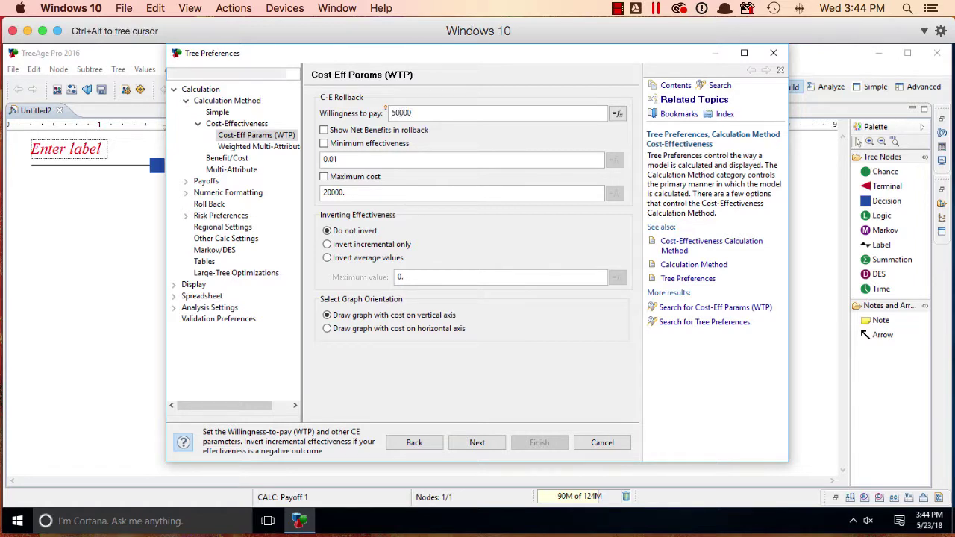
Enable custom payoff names, naming payoff 1 "cost ($)" and payoff 2 "effectiveness (QALY)"
{"action": "left_click", "coordinate": [478, 443]}
{"action": "left_click", "coordinate": [478, 442]}
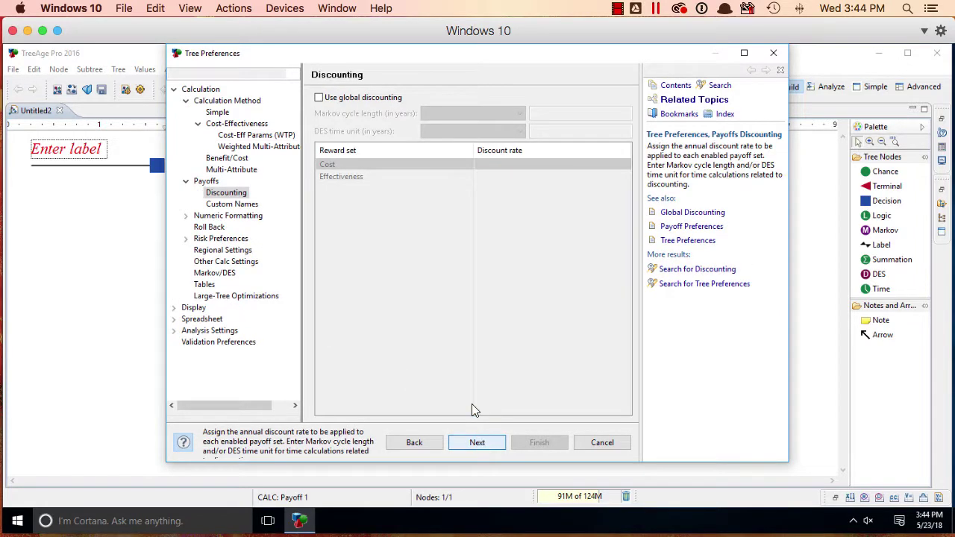
{"action": "left_click", "coordinate": [490, 443]}
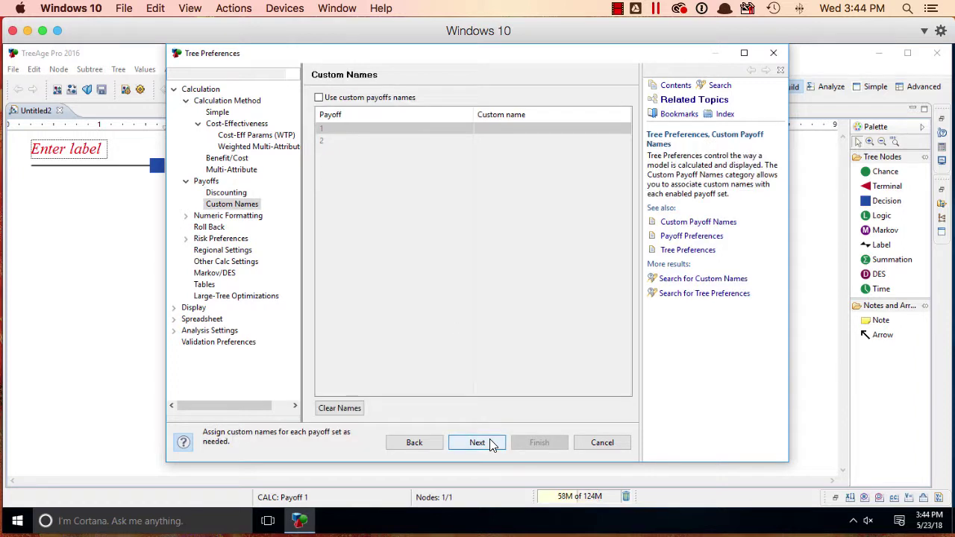
{"action": "left_click", "coordinate": [399, 98]}
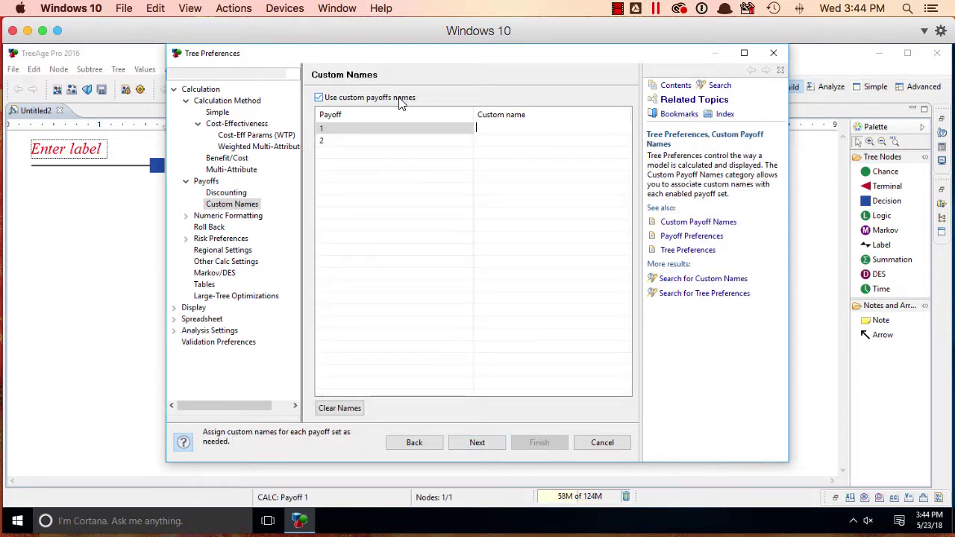
{"action": "type", "text": "cost"}
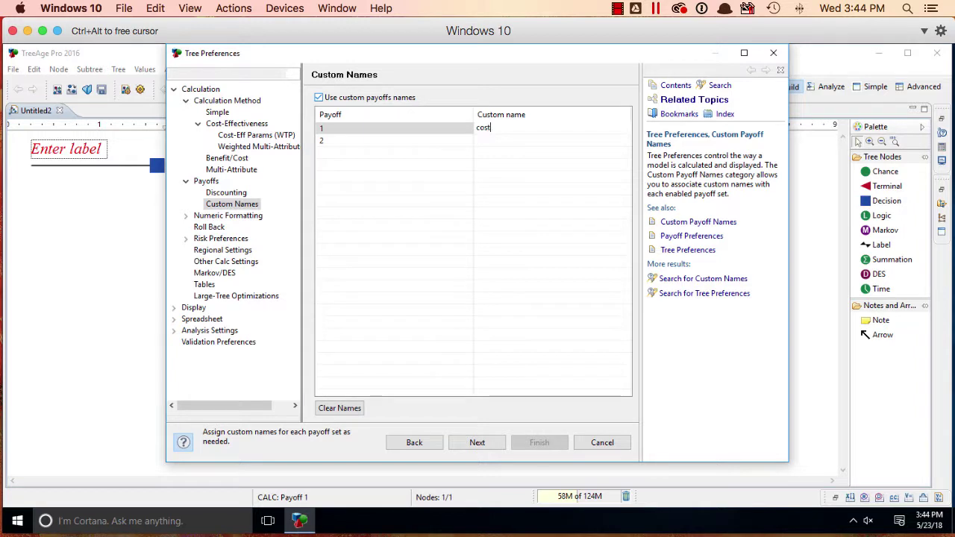
{"action": "type", "text": " ($)"}
{"action": "left_click", "coordinate": [481, 140]}
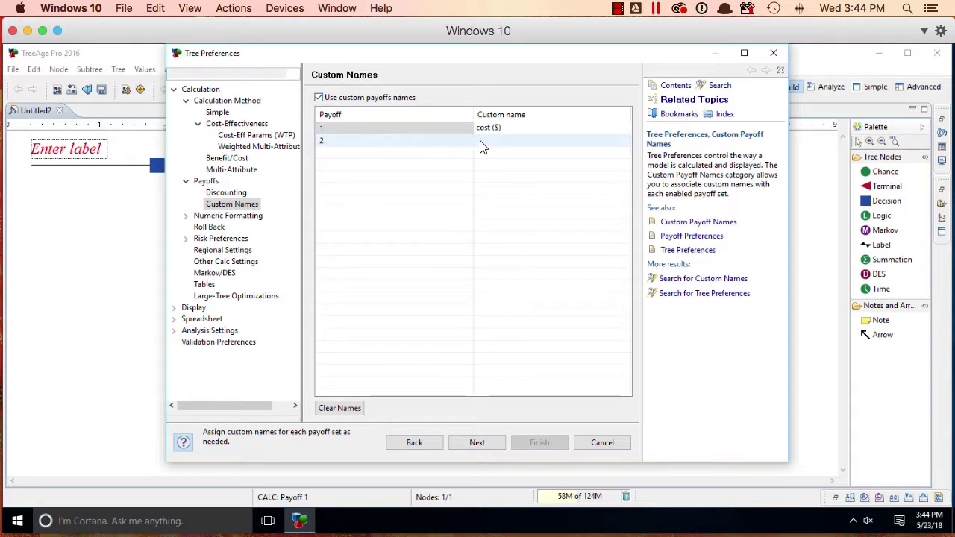
{"action": "type", "text": "eff"}
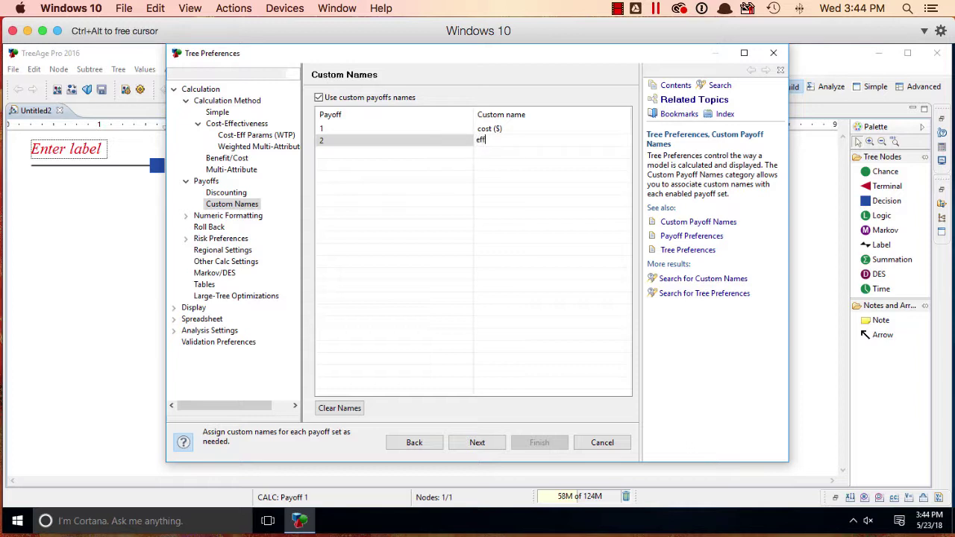
{"action": "type", "text": "ectiveness (QALY)"}
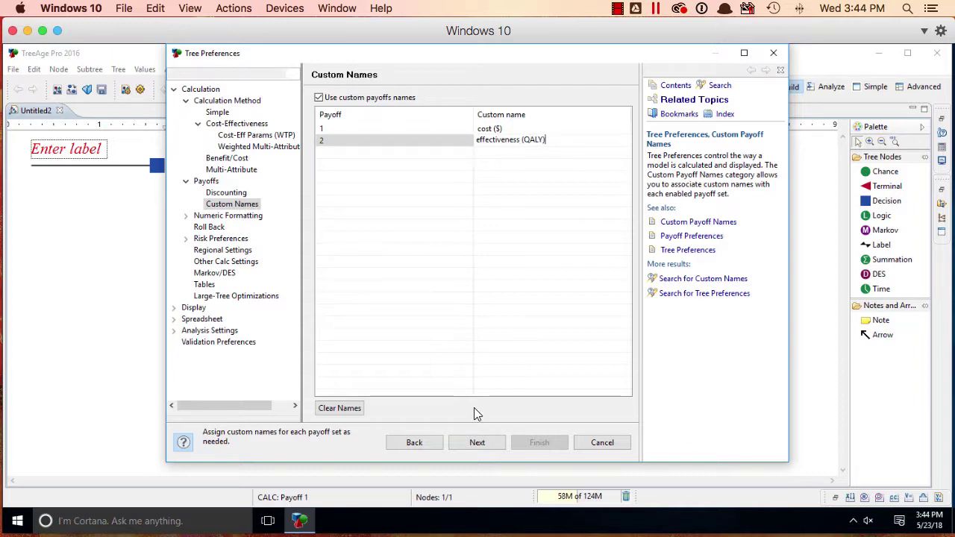
Format the cost payoff's units as Currency and the effectiveness payoff's units with the custom suffix QALY, and apply the preferences
{"action": "left_click", "coordinate": [477, 444]}
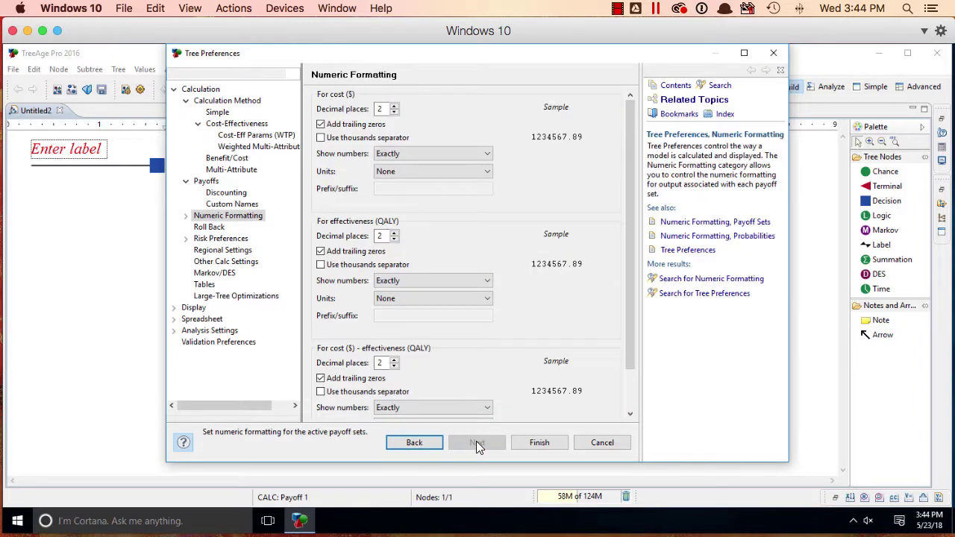
{"action": "left_click", "coordinate": [470, 170]}
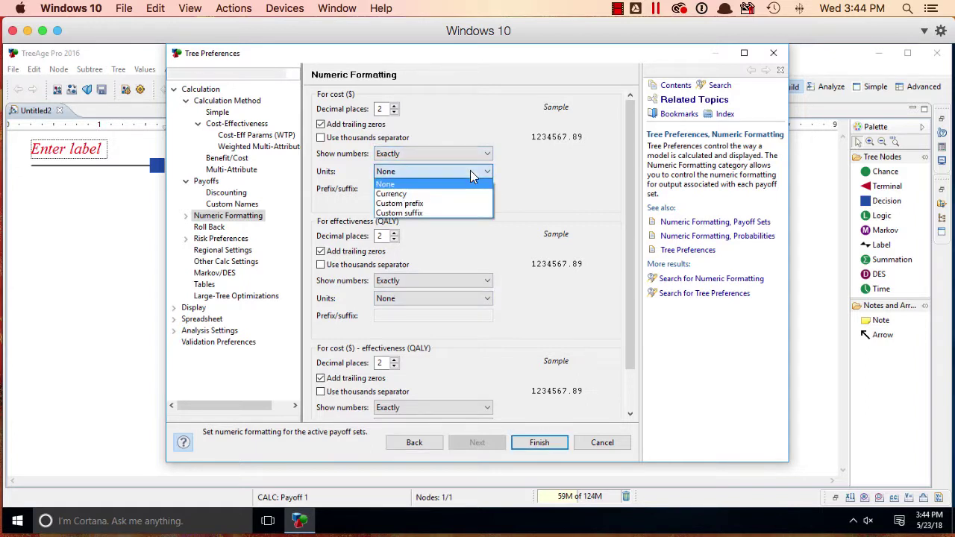
{"action": "left_click", "coordinate": [463, 194]}
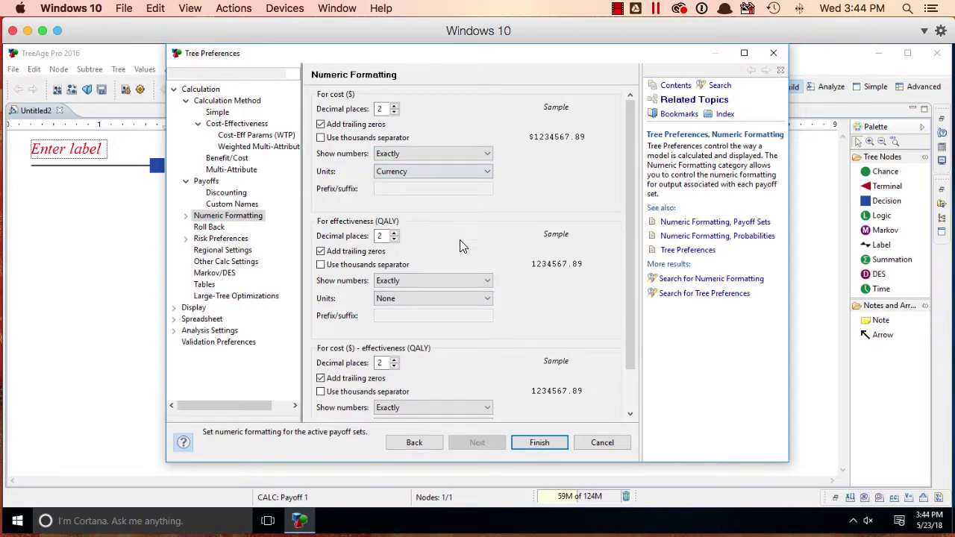
{"action": "left_click", "coordinate": [458, 299]}
{"action": "left_click", "coordinate": [458, 340]}
{"action": "left_click", "coordinate": [463, 315]}
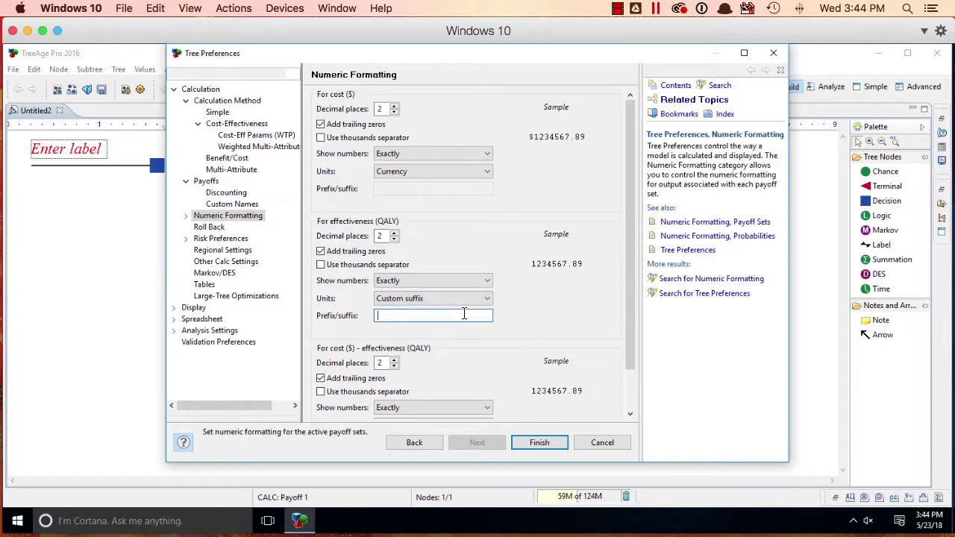
{"action": "type", "text": "QALY"}
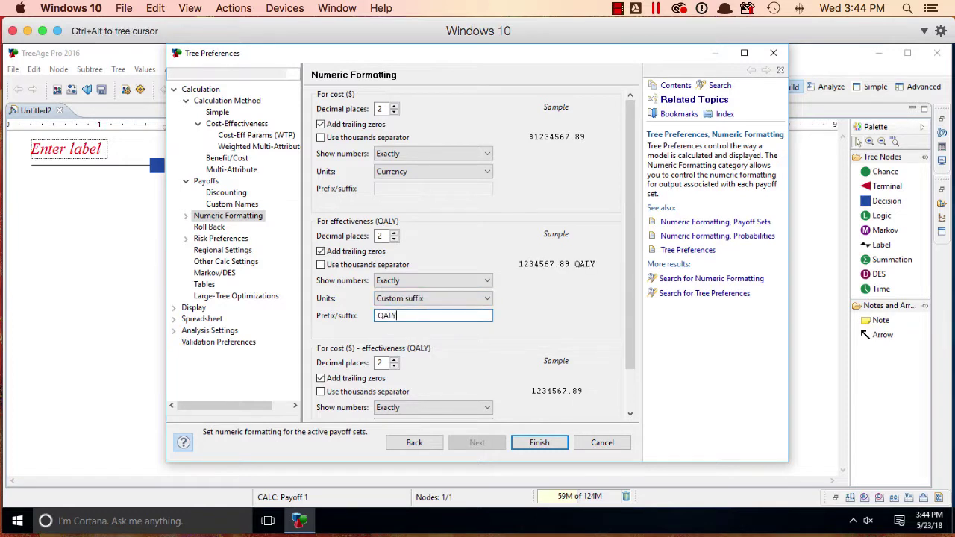
{"action": "left_click", "coordinate": [539, 442]}
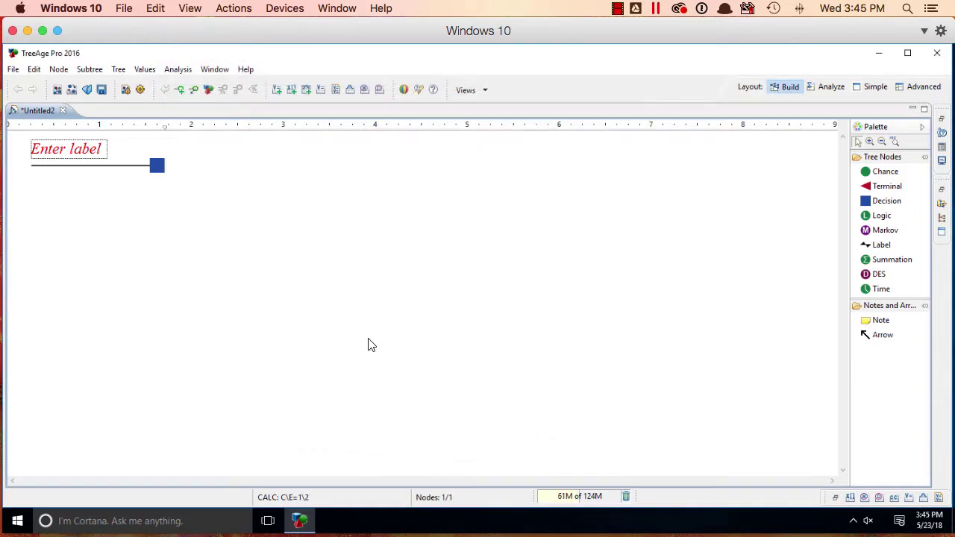
Label the root decision node "choose"
{"action": "left_click", "coordinate": [45, 146]}
{"action": "type", "text": "choose"}
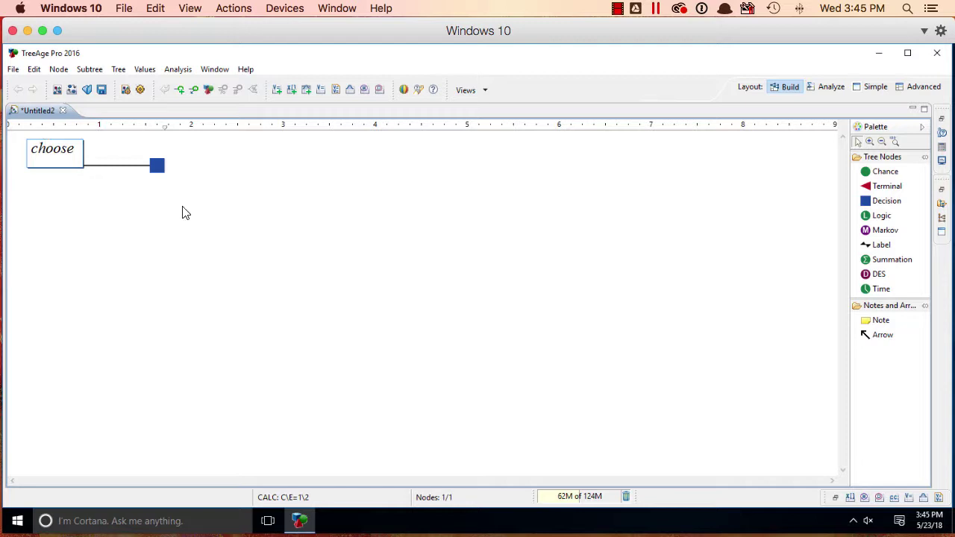
{"action": "left_click", "coordinate": [286, 246]}
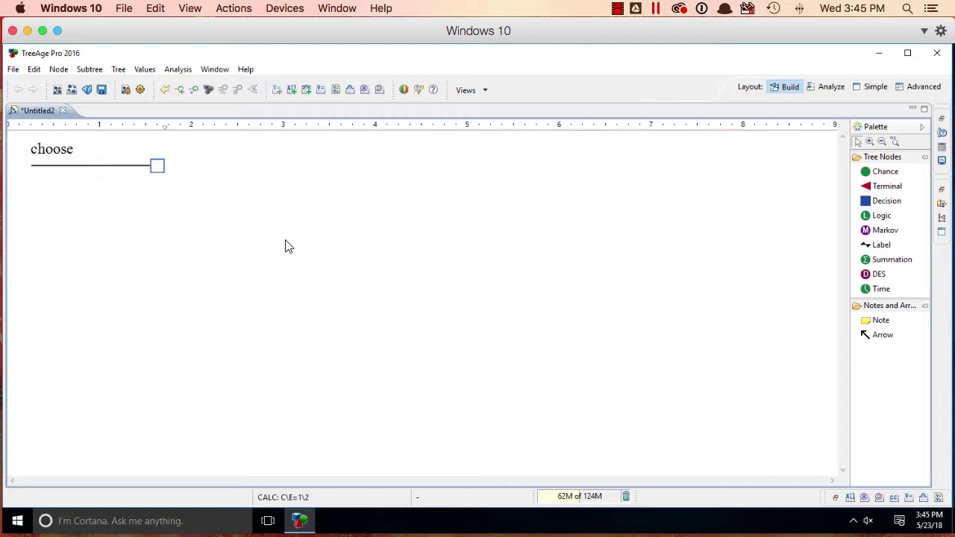
Add a variable named age with a root definition of 45 through the variable properties
{"action": "left_click", "coordinate": [214, 70]}
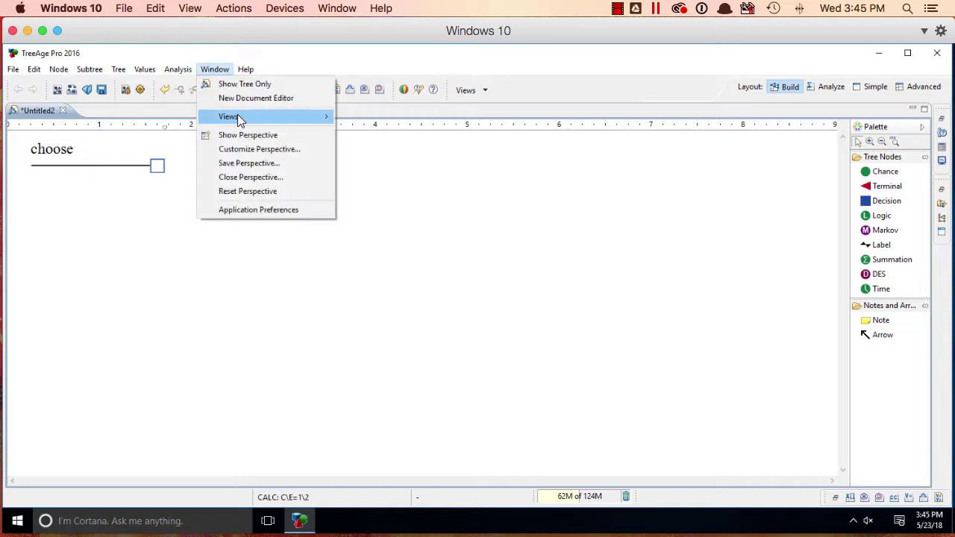
{"action": "mouse_move", "coordinate": [242, 116]}
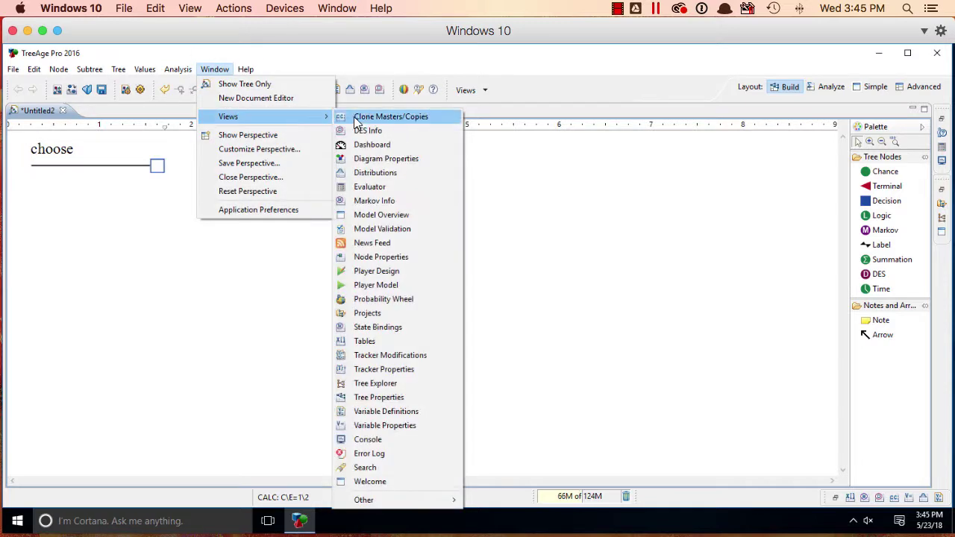
{"action": "left_click", "coordinate": [432, 426]}
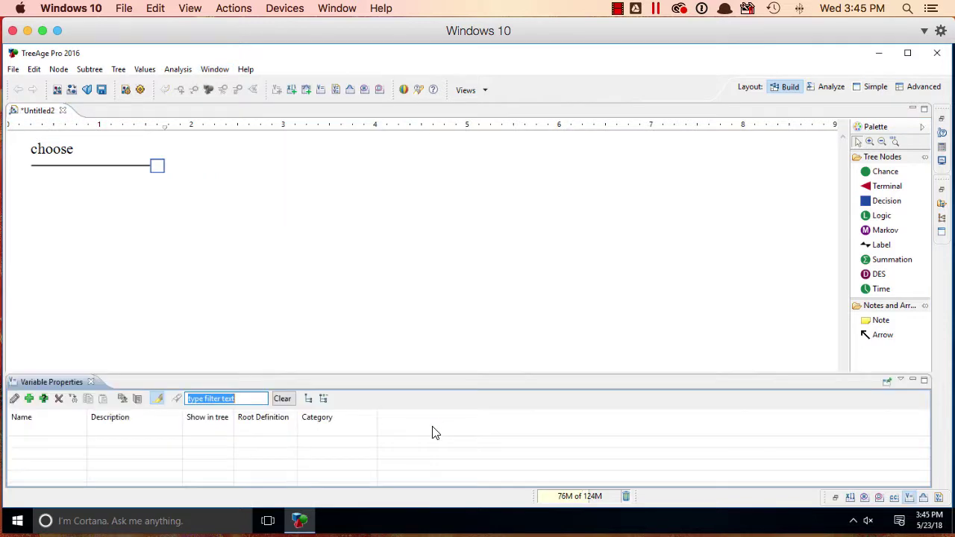
{"action": "left_click", "coordinate": [29, 398]}
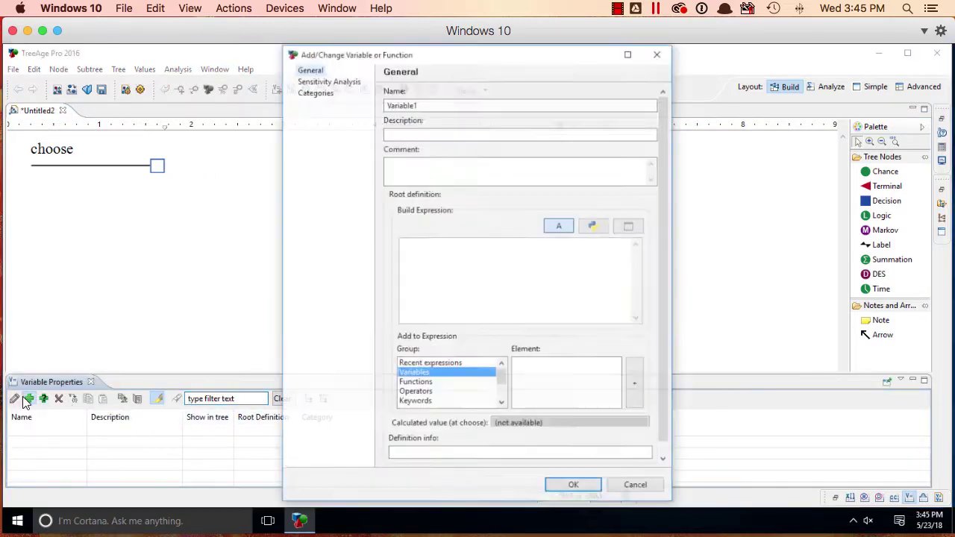
{"action": "double_click", "coordinate": [480, 103]}
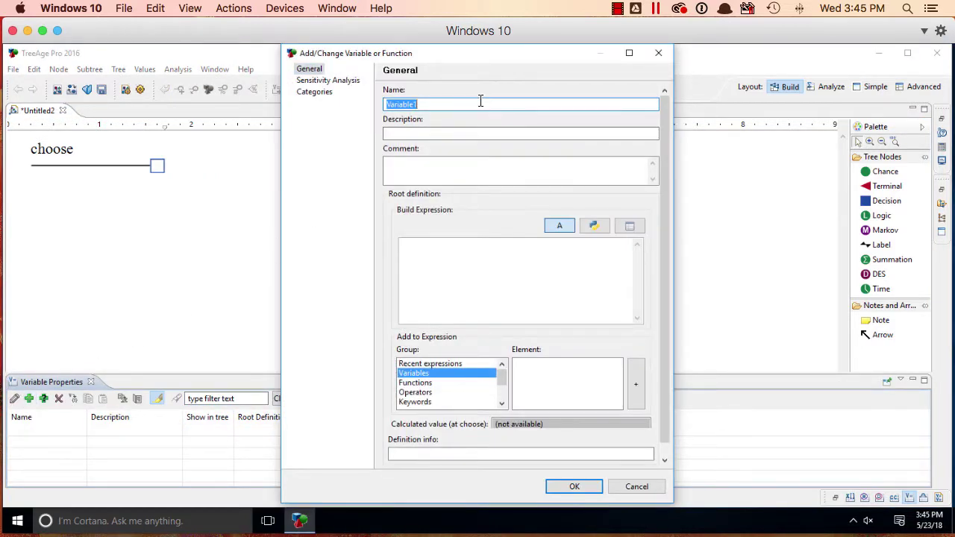
{"action": "type", "text": "age"}
{"action": "left_click", "coordinate": [473, 285]}
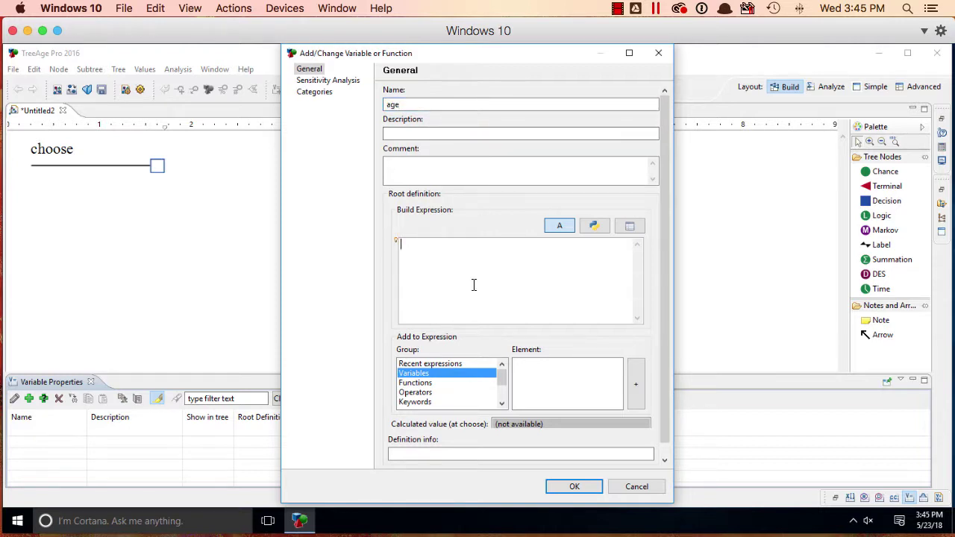
{"action": "type", "text": "45"}
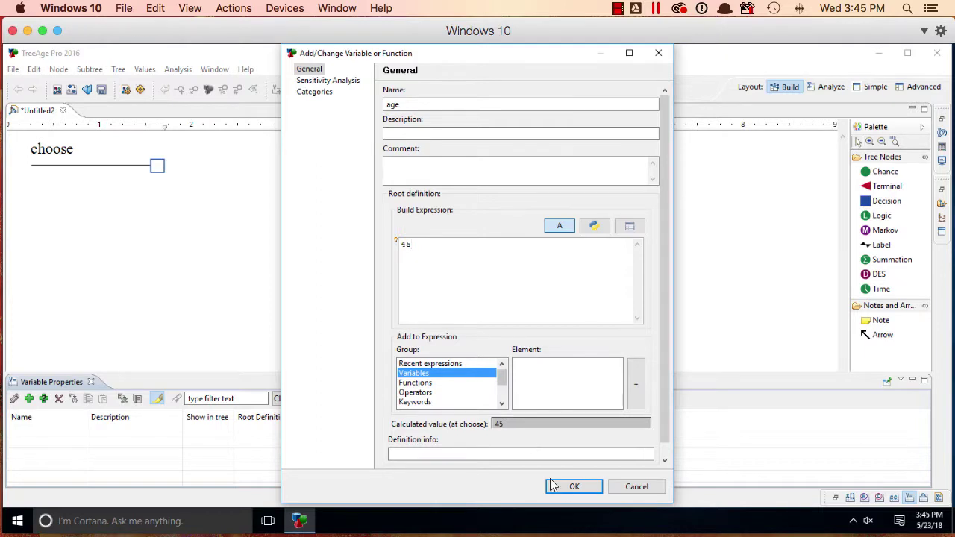
{"action": "left_click", "coordinate": [574, 486]}
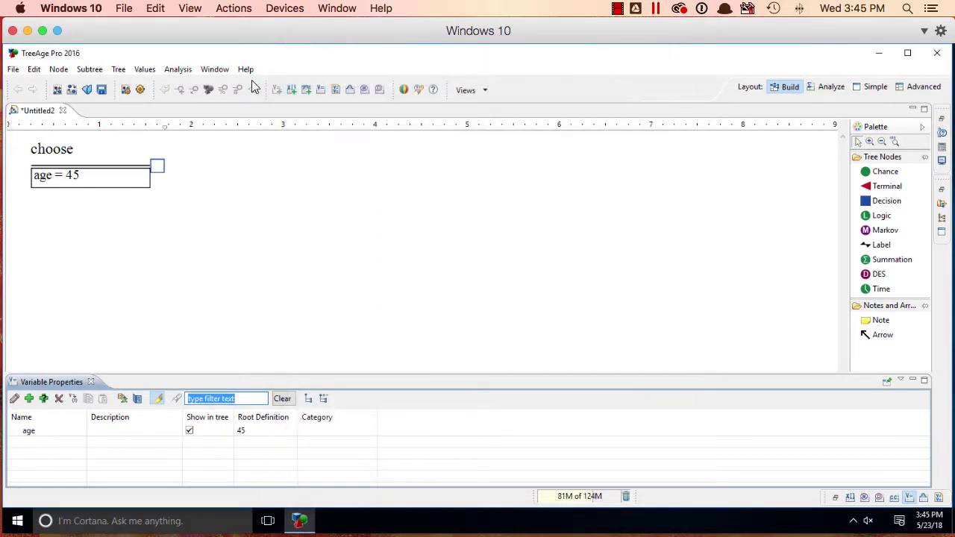
{"action": "left_click", "coordinate": [779, 219]}
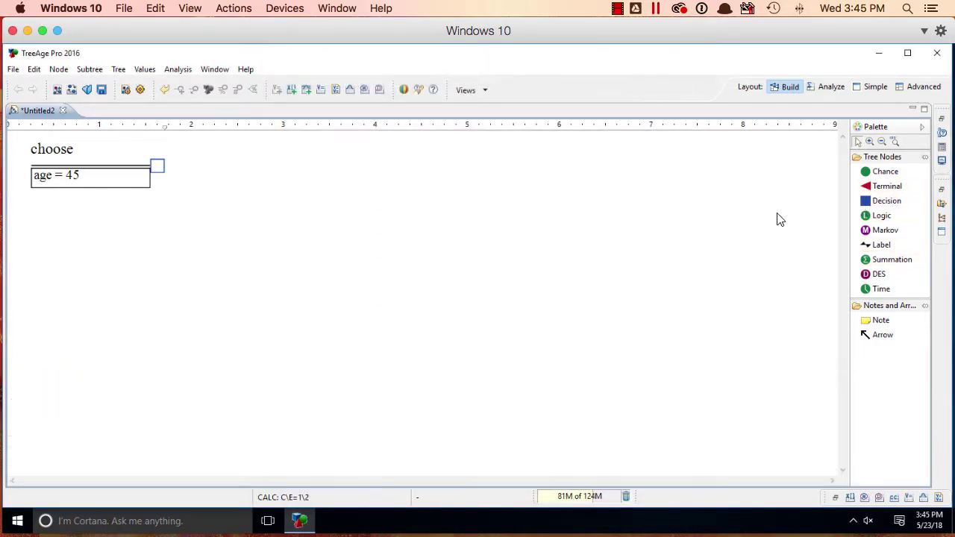
Add a terminal branch to the choose node and set its cost payoff to the expression (-700 * age) + 50000
{"action": "left_click", "coordinate": [888, 185]}
{"action": "left_click", "coordinate": [203, 170]}
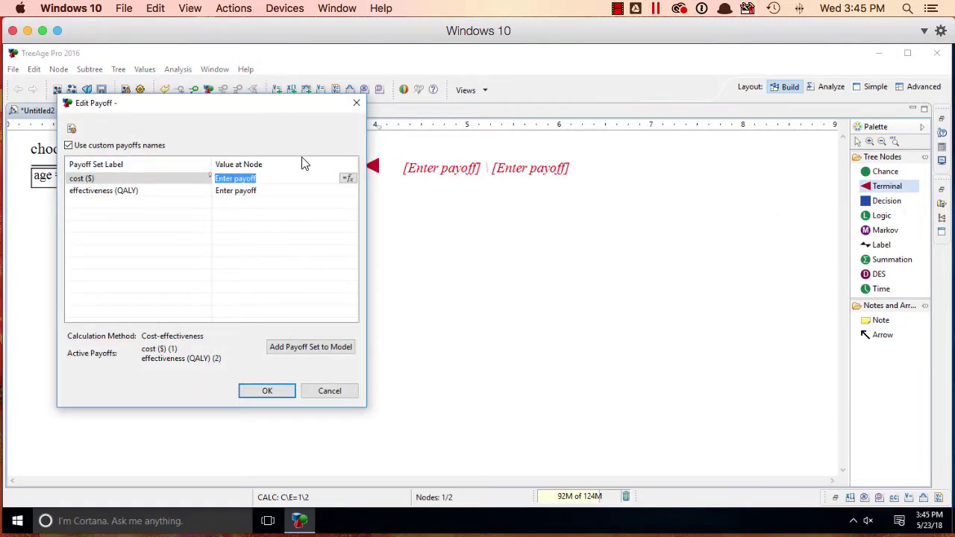
{"action": "left_click", "coordinate": [351, 180]}
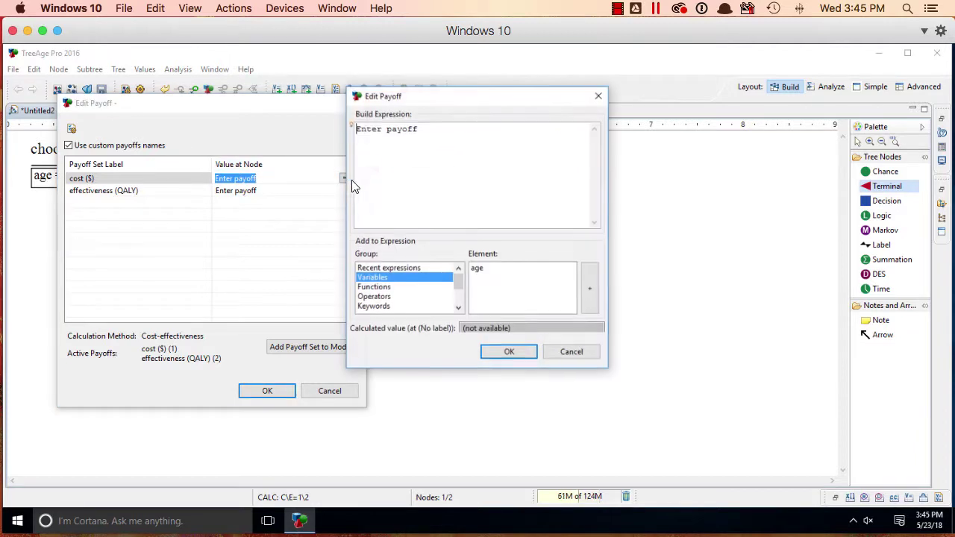
{"action": "triple_click", "coordinate": [462, 149]}
{"action": "key", "text": "BackSpace"}
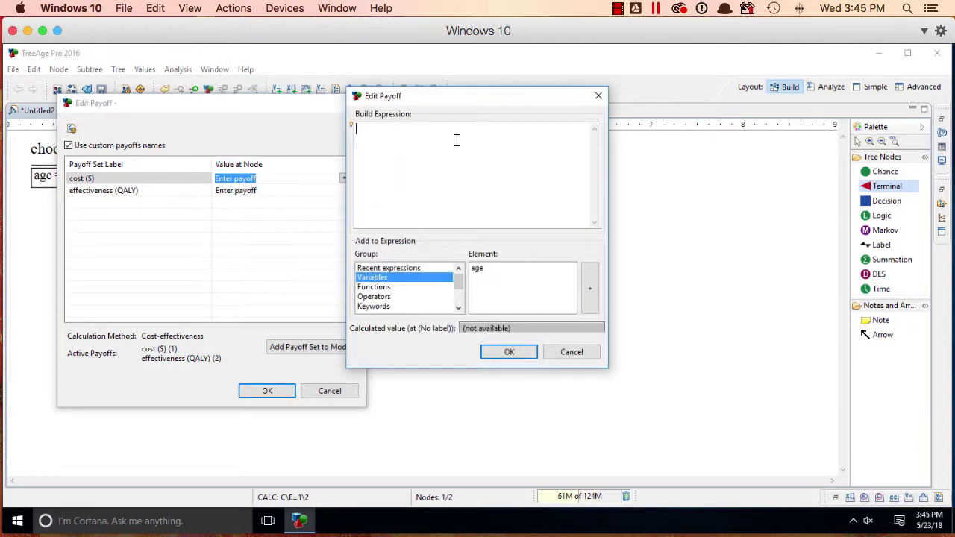
{"action": "type", "text": "(-700 *"}
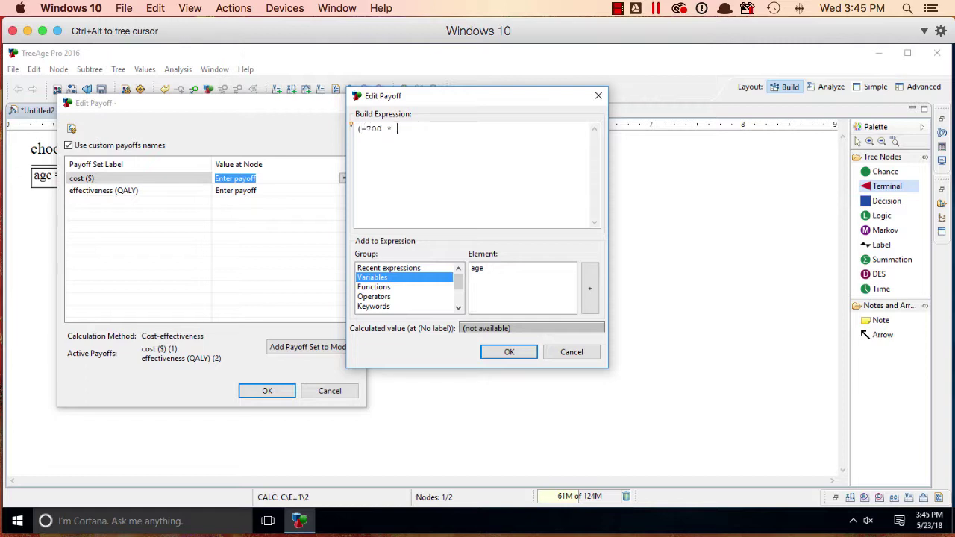
{"action": "left_click", "coordinate": [479, 267]}
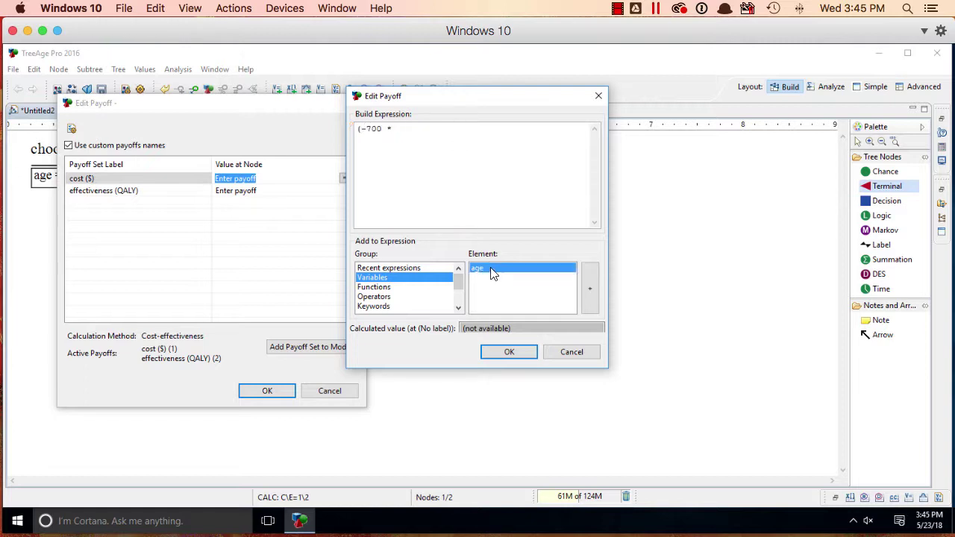
{"action": "left_click", "coordinate": [590, 289]}
{"action": "type", "text": ") +"}
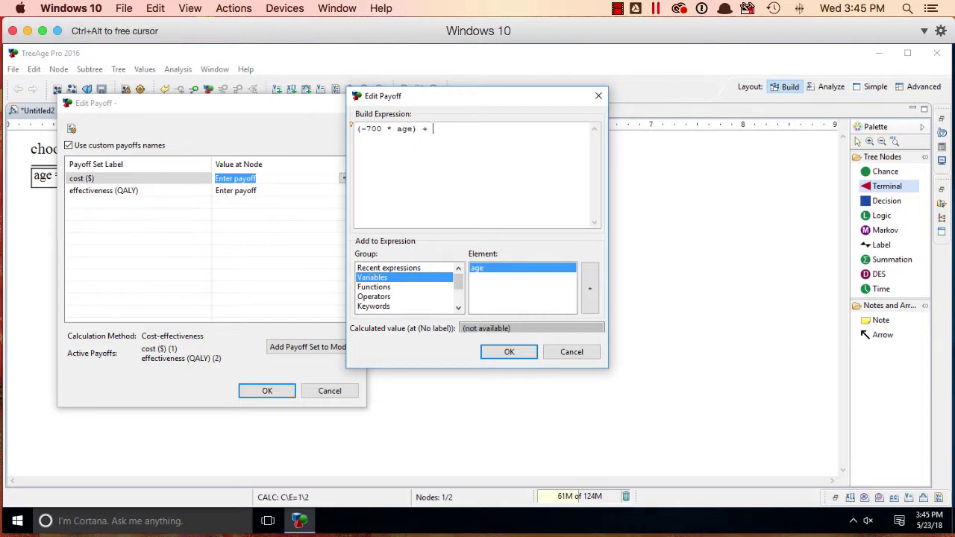
{"action": "type", "text": " 50000"}
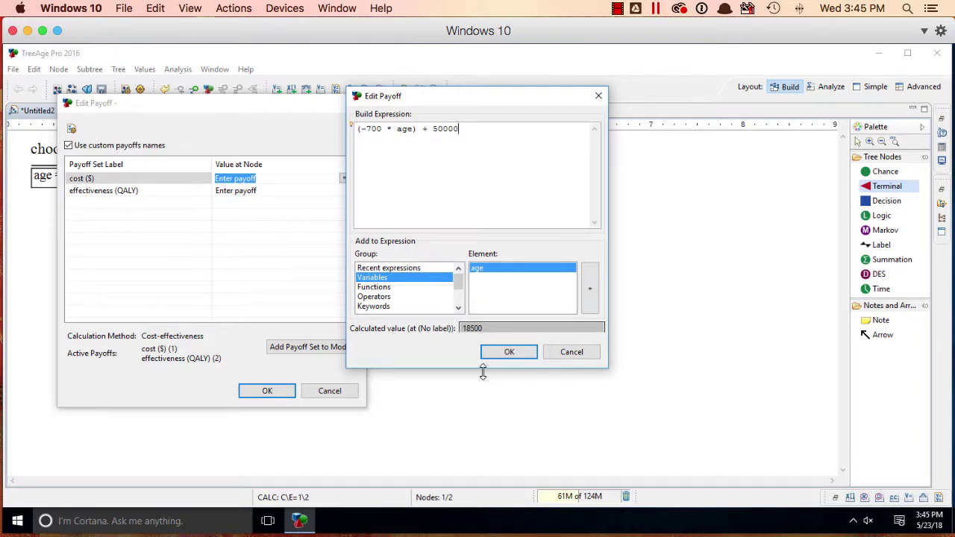
{"action": "left_click", "coordinate": [504, 353]}
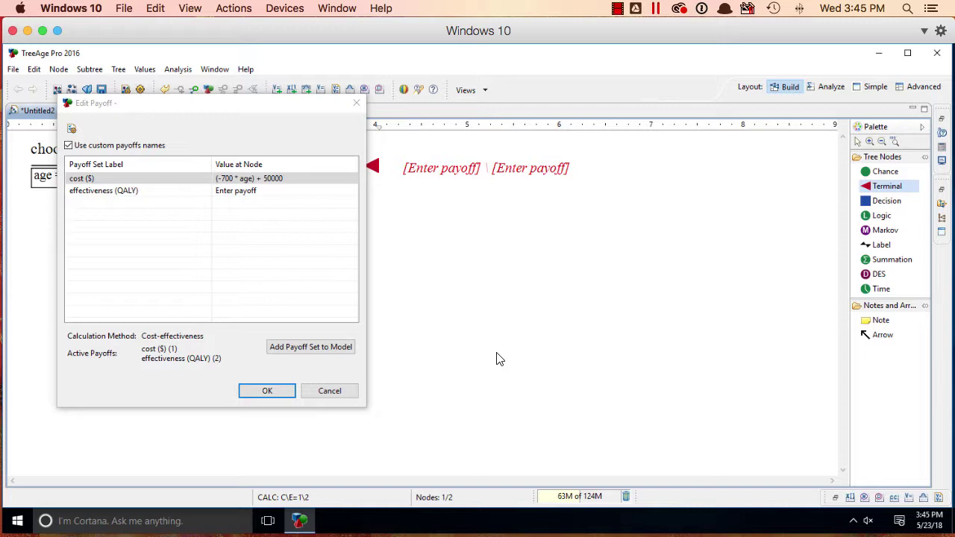
Set the new branch's effectiveness payoff to 1 and label the branch "insurance"
{"action": "left_click", "coordinate": [240, 191]}
{"action": "left_click", "coordinate": [239, 190]}
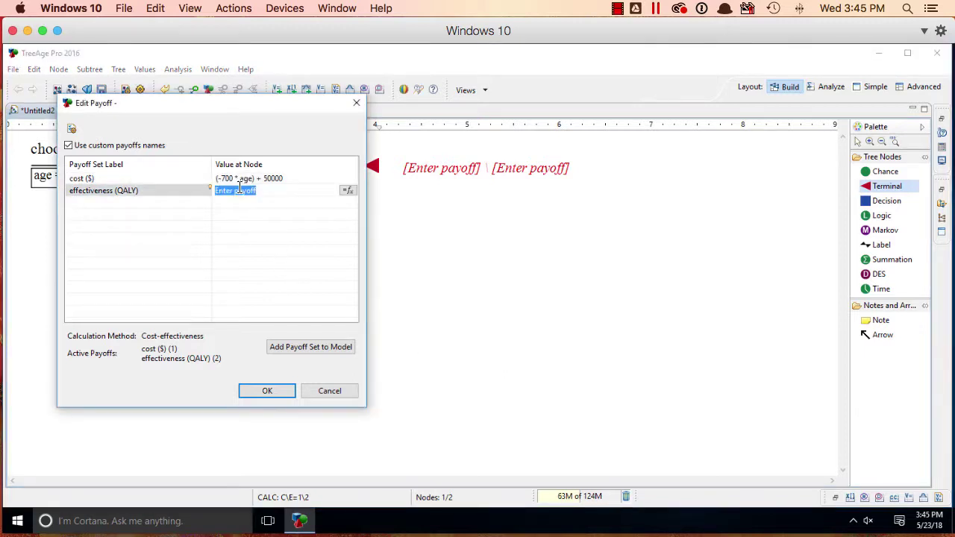
{"action": "type", "text": "1"}
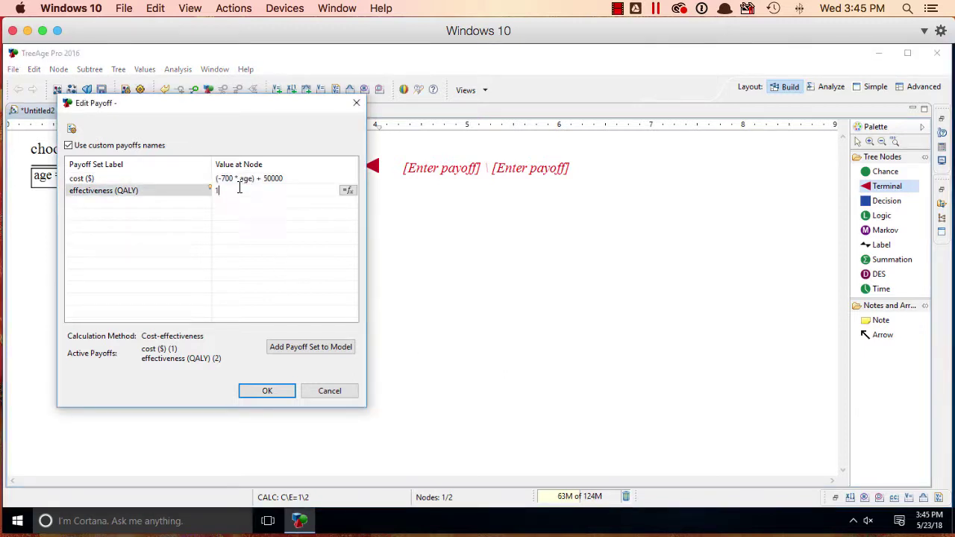
{"action": "left_click", "coordinate": [261, 392]}
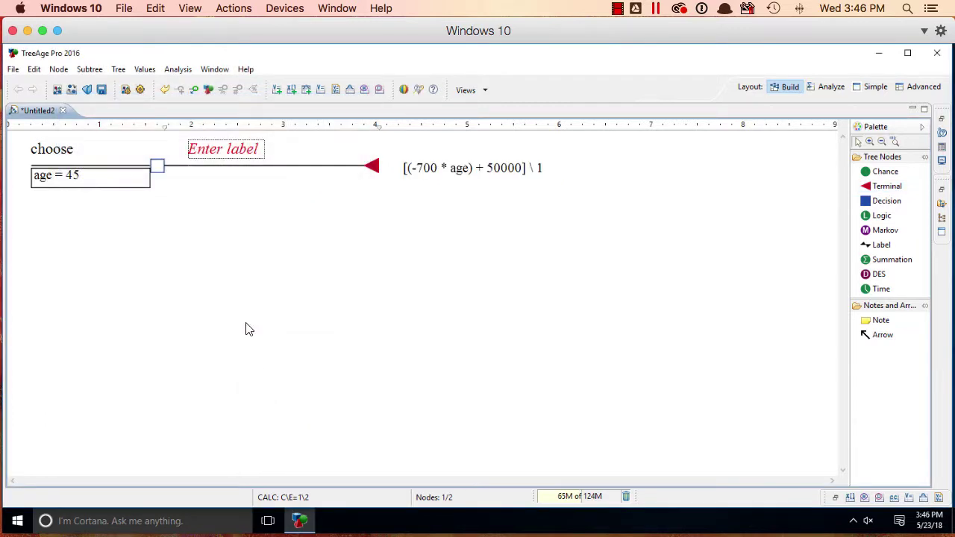
{"action": "left_click", "coordinate": [223, 148]}
{"action": "type", "text": "insurance"}
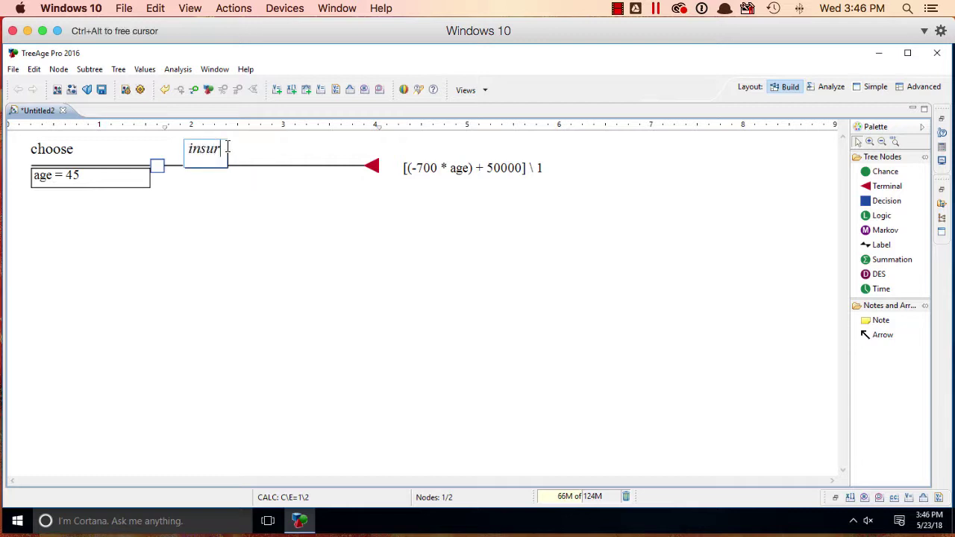
{"action": "left_click", "coordinate": [517, 311]}
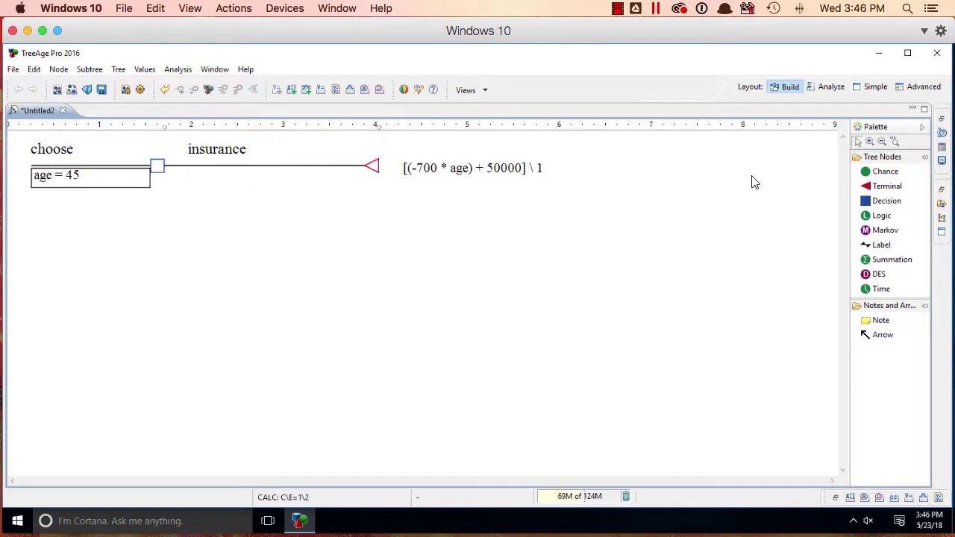
Add a second terminal branch to the choose node with both its cost and effectiveness payoffs set to .00001
{"action": "left_click_drag", "start_coordinate": [891, 185], "coordinate": [259, 175]}
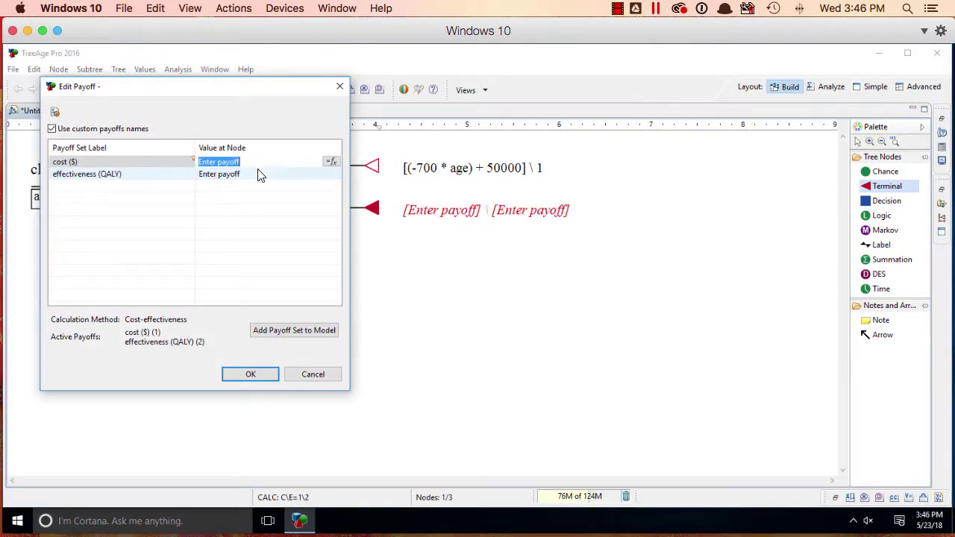
{"action": "key", "text": "BackSpace"}
{"action": "type", "text": ".00"}
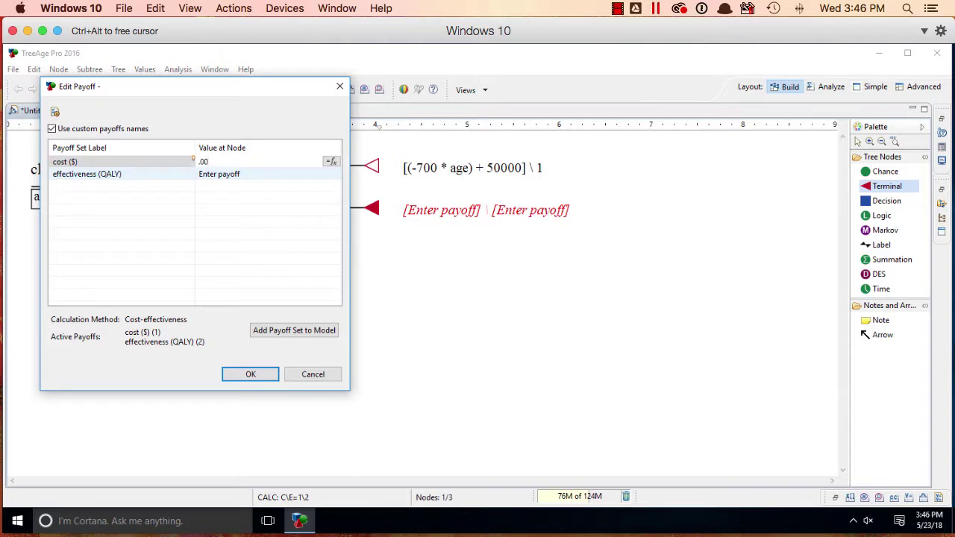
{"action": "type", "text": "001"}
{"action": "left_click", "coordinate": [260, 172]}
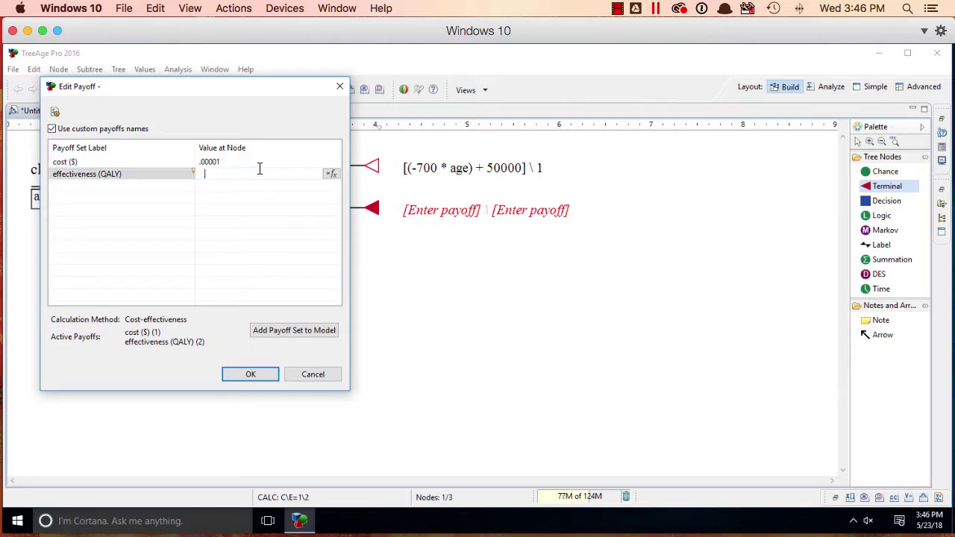
{"action": "type", "text": ".0000"}
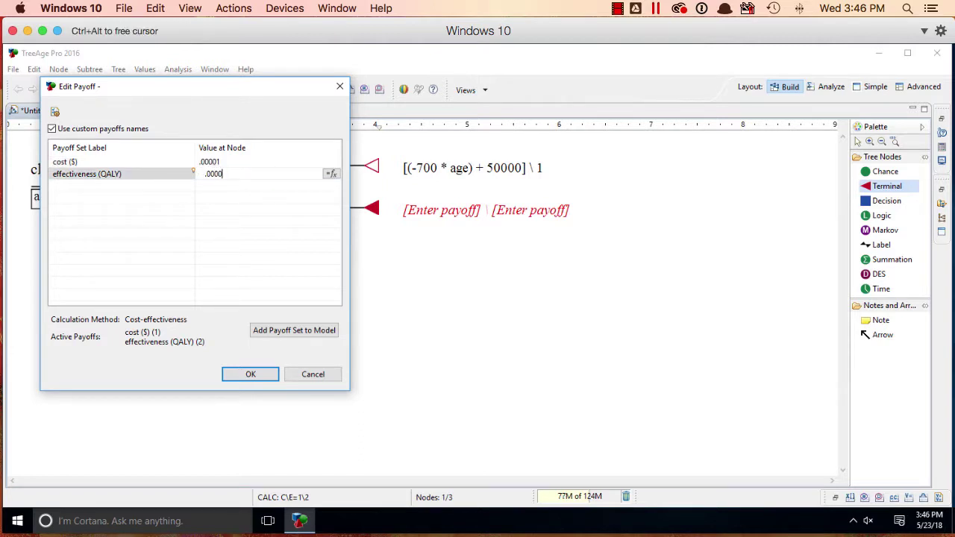
{"action": "type", "text": "1"}
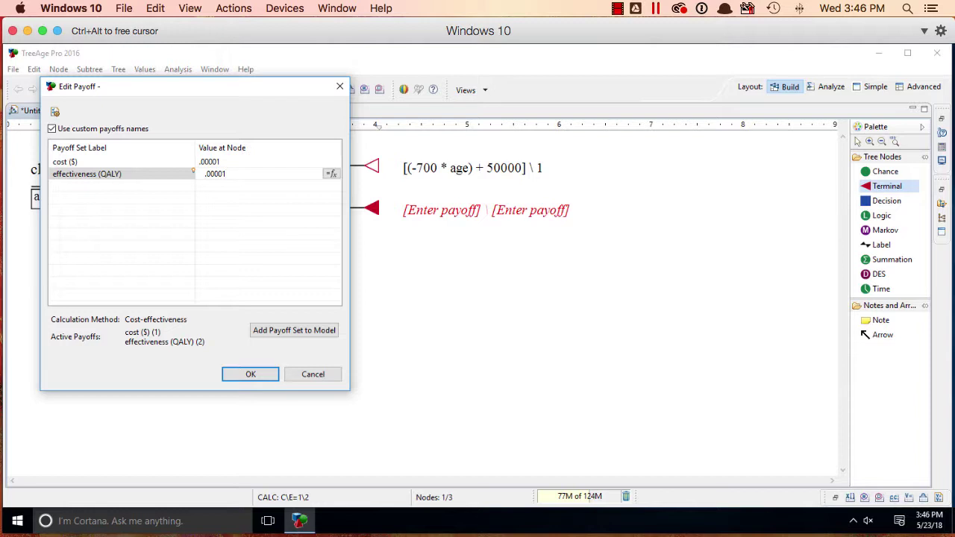
{"action": "left_click", "coordinate": [244, 374]}
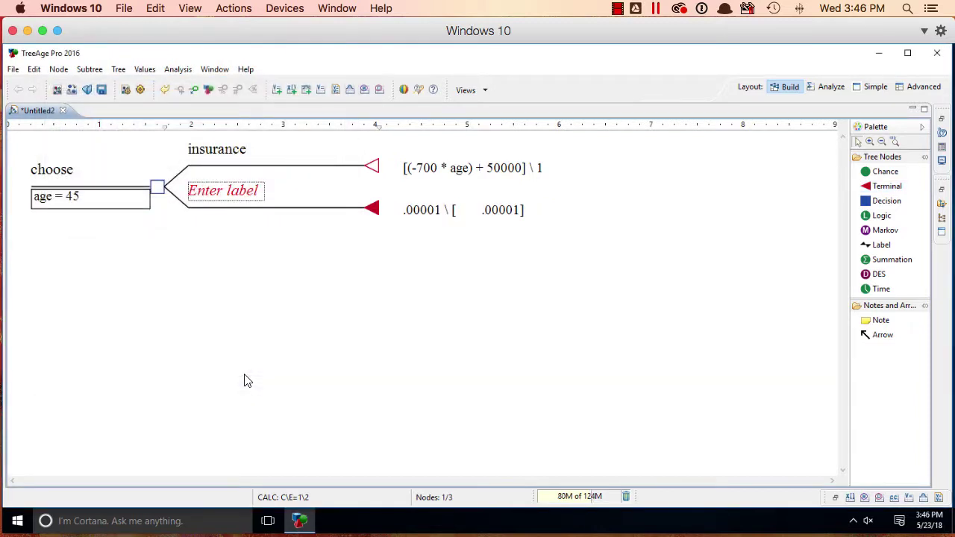
Label the second terminal branch "no insurance"
{"action": "left_click", "coordinate": [207, 193]}
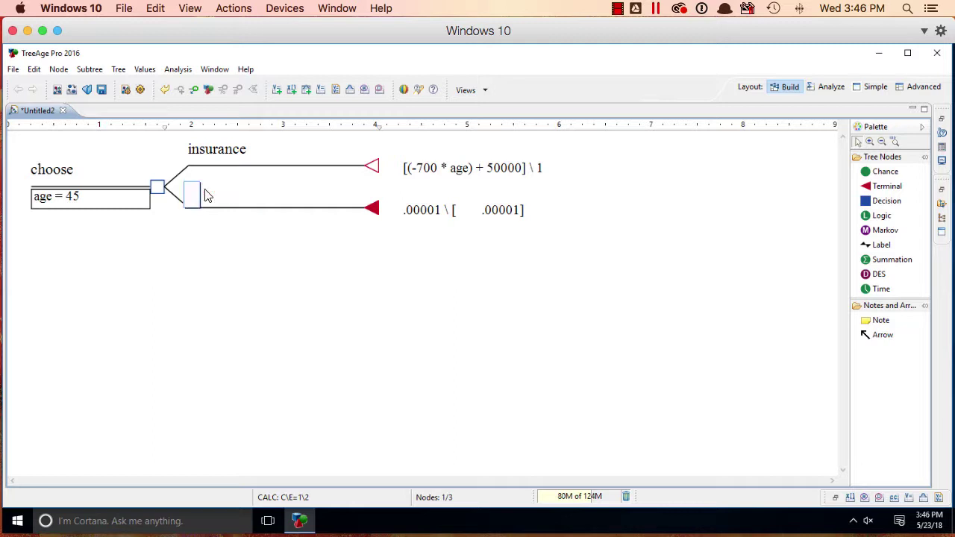
{"action": "type", "text": "no insurance"}
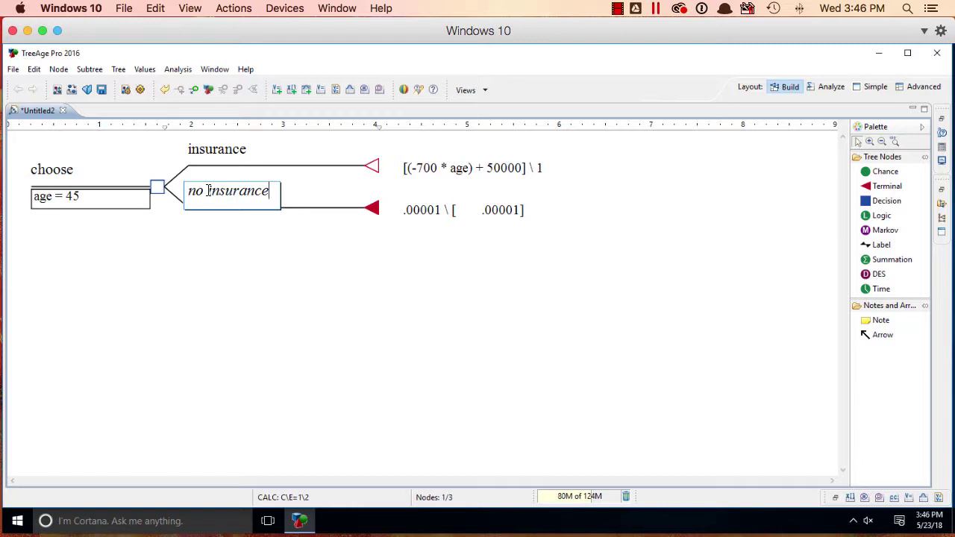
{"action": "left_click", "coordinate": [570, 313]}
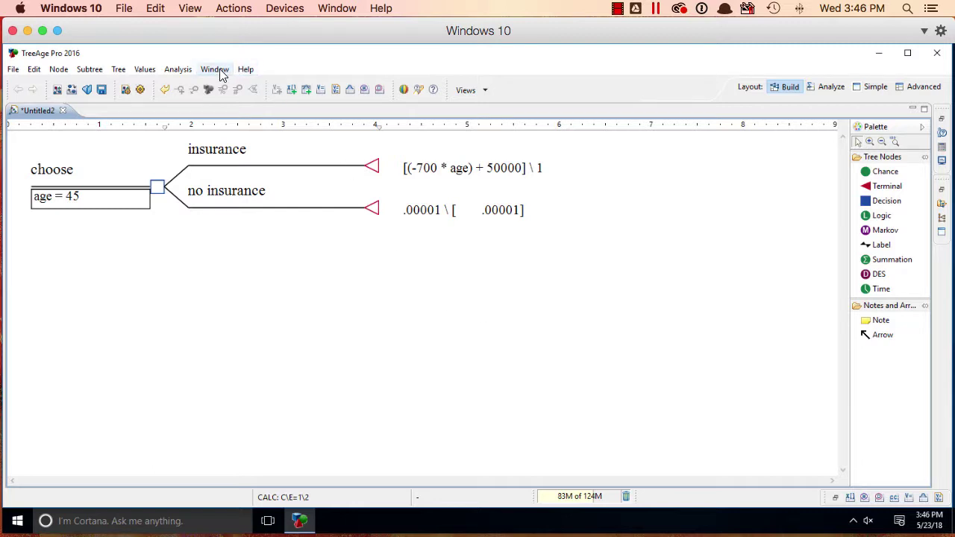
Run a Cost-Effectiveness analysis at the choose decision node
{"action": "left_click", "coordinate": [157, 187]}
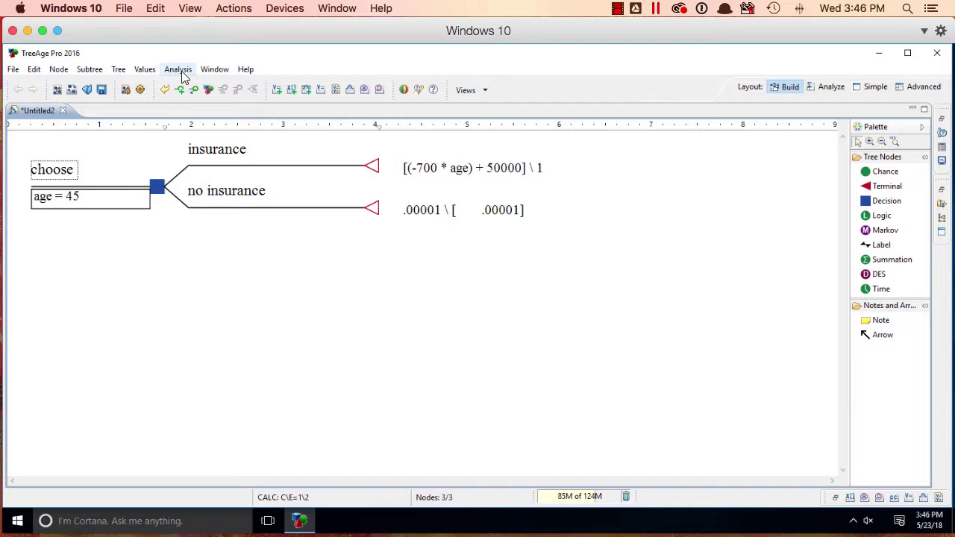
{"action": "left_click", "coordinate": [181, 73]}
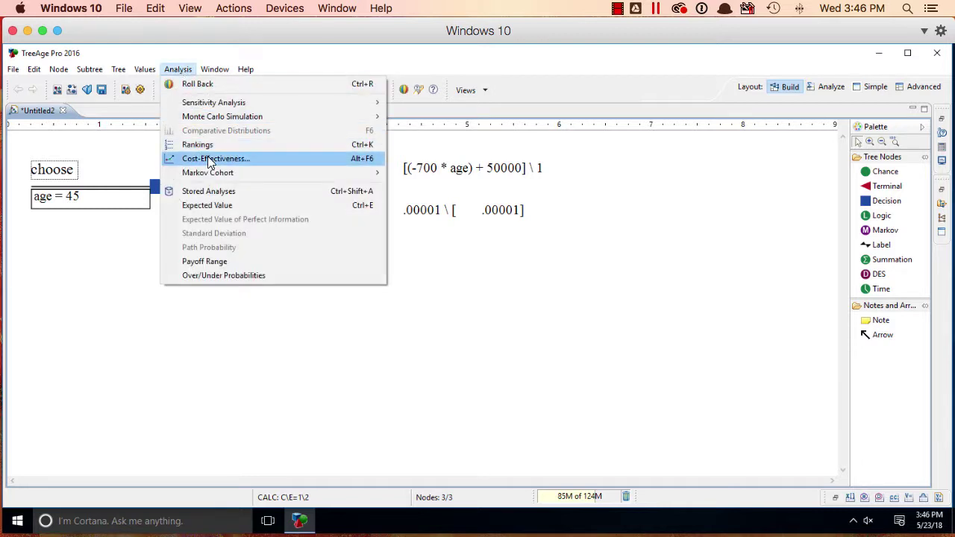
{"action": "left_click", "coordinate": [211, 159]}
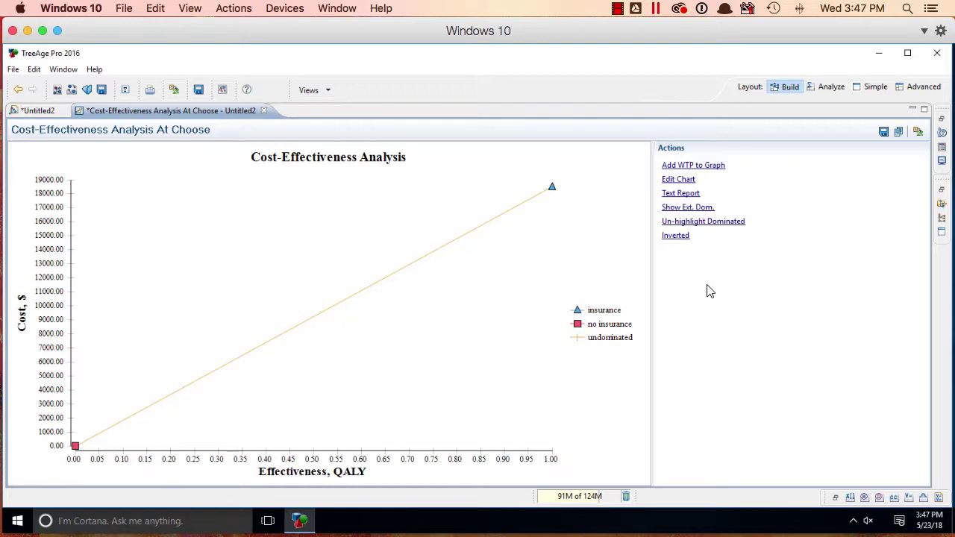
Return to the tree and generate the cost-effectiveness Rankings for the choose node
{"action": "left_click", "coordinate": [34, 111]}
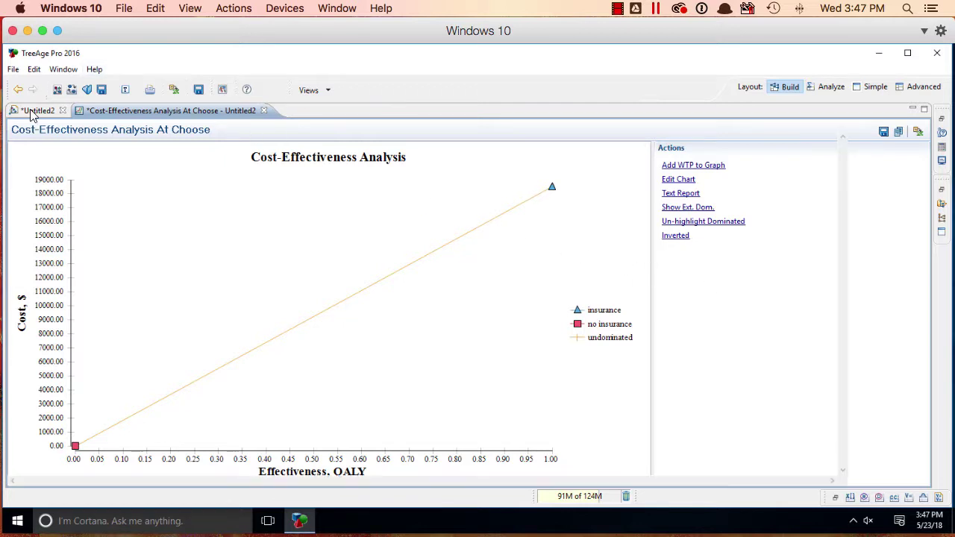
{"action": "left_click", "coordinate": [180, 70]}
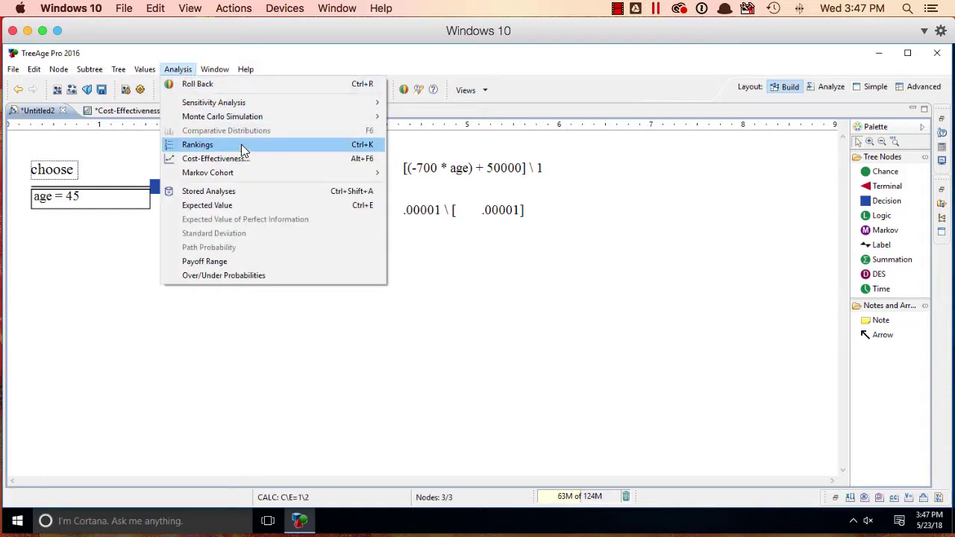
{"action": "left_click", "coordinate": [241, 144]}
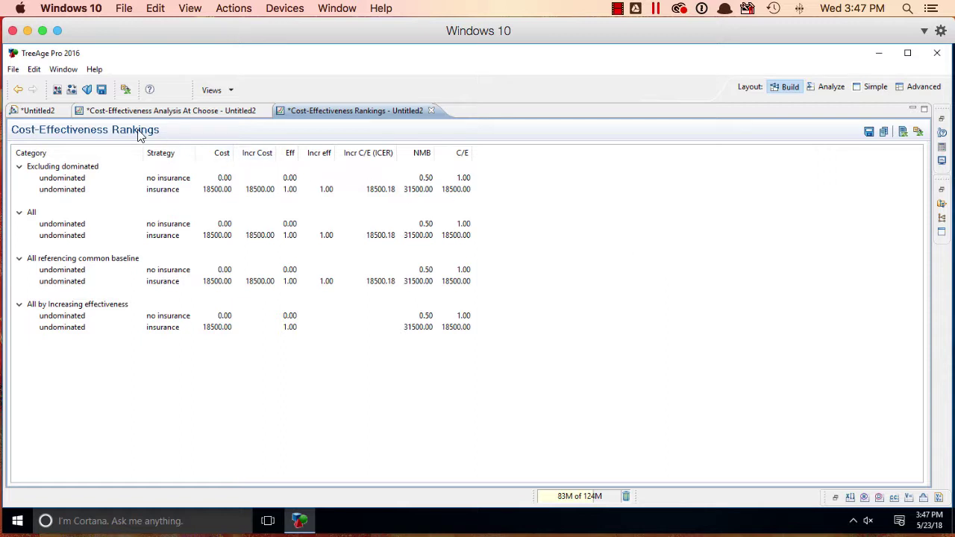
Return to the tree, roll it back to examine the strategies' expected values, and turn Roll Back off again
{"action": "left_click", "coordinate": [34, 111]}
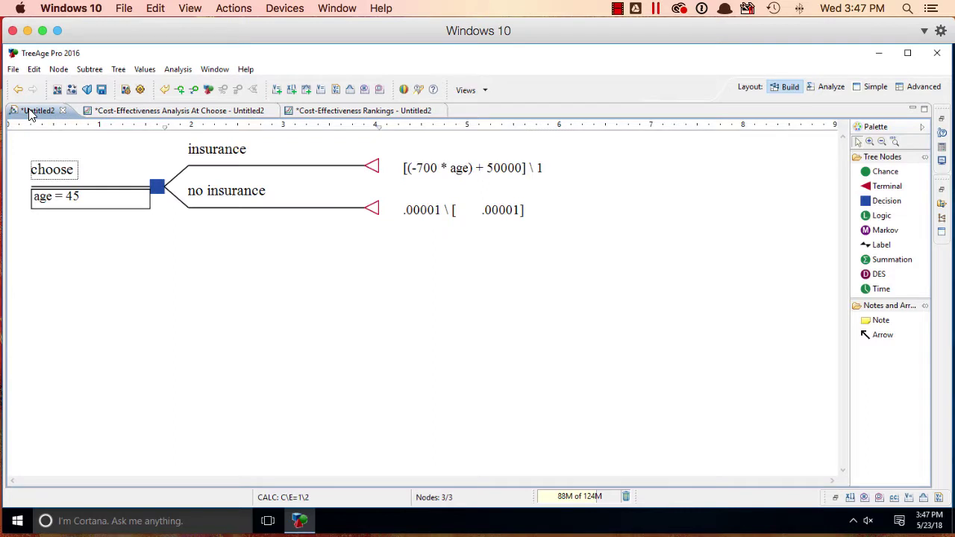
{"action": "left_click", "coordinate": [179, 69]}
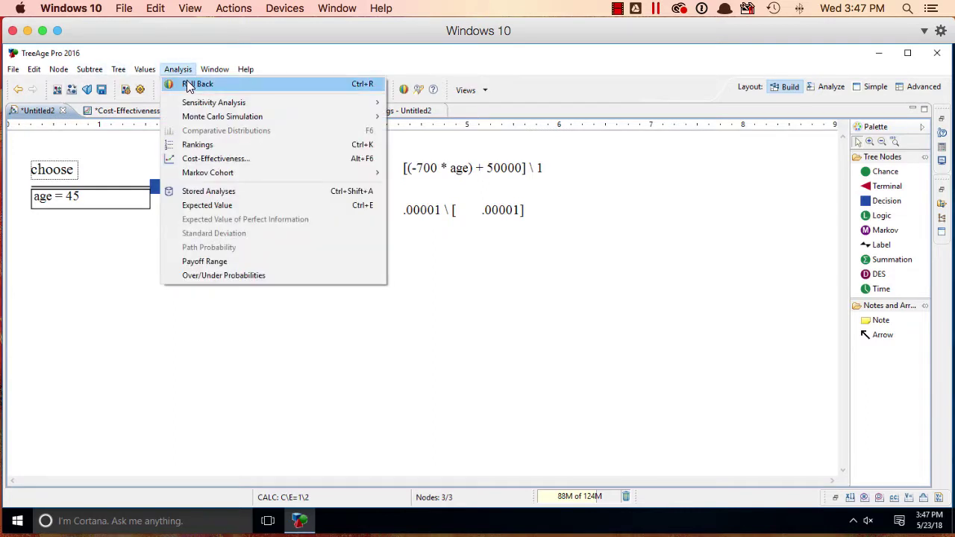
{"action": "left_click", "coordinate": [189, 85]}
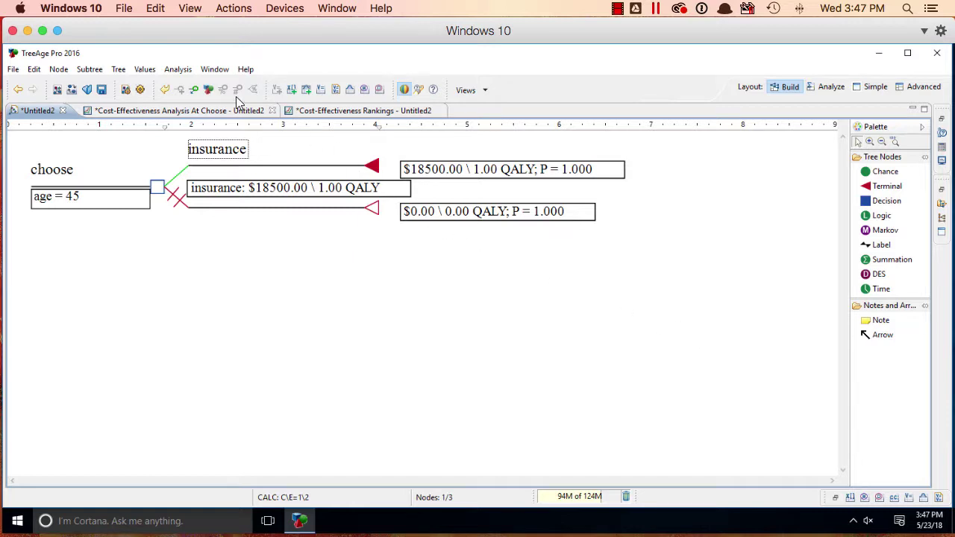
{"action": "left_click", "coordinate": [177, 72]}
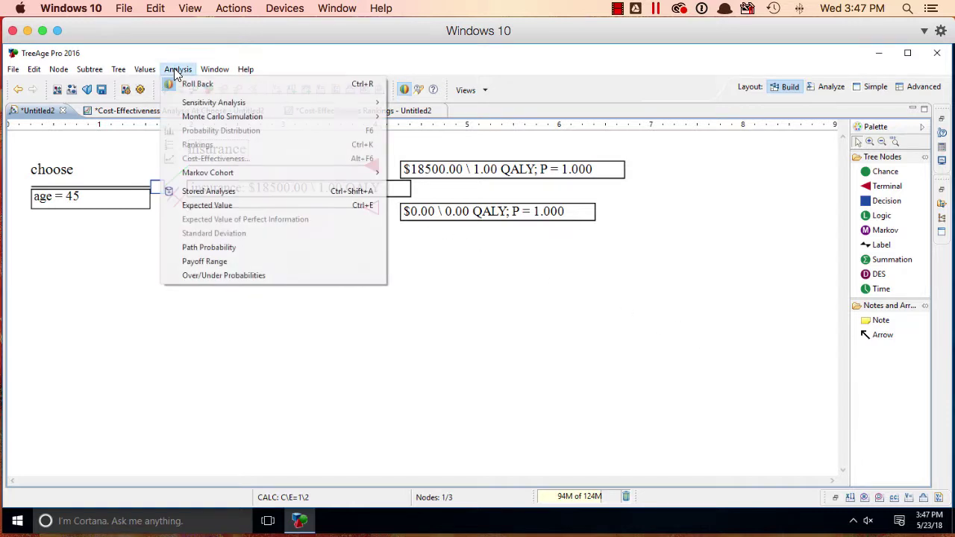
{"action": "left_click", "coordinate": [280, 83]}
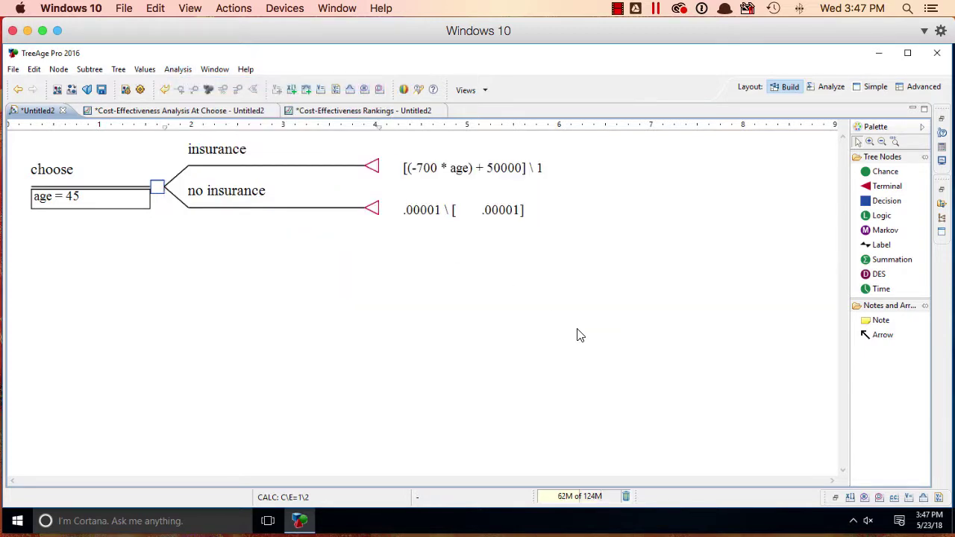
Set up a one-way sensitivity analysis on age with a range of 25 to 65 and 8 intervals
{"action": "left_click", "coordinate": [178, 72]}
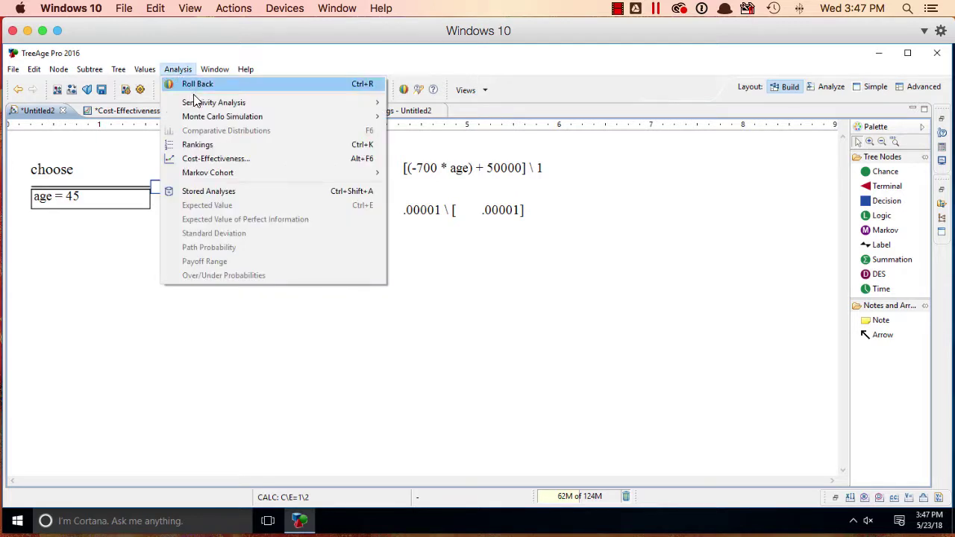
{"action": "mouse_move", "coordinate": [199, 102]}
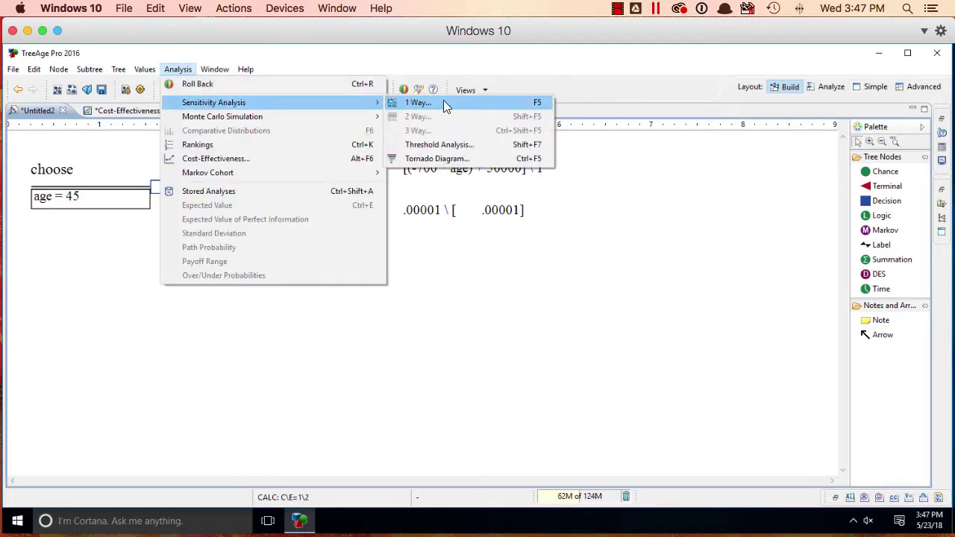
{"action": "left_click", "coordinate": [516, 102]}
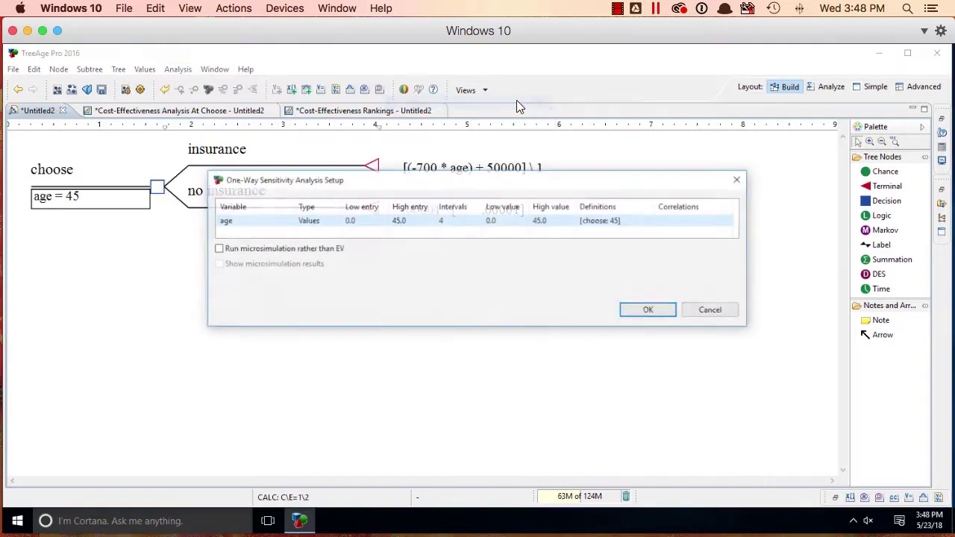
{"action": "left_click", "coordinate": [357, 222]}
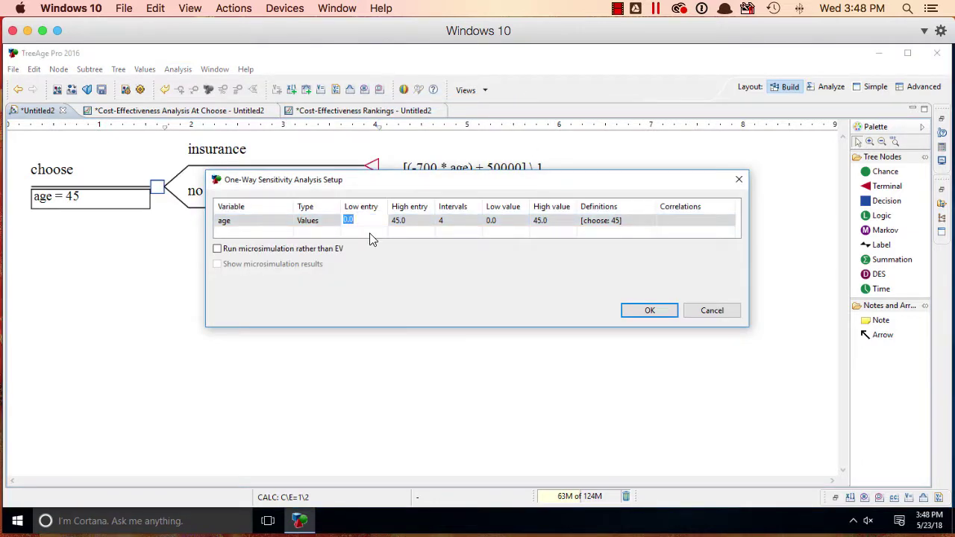
{"action": "type", "text": "25"}
{"action": "left_click", "coordinate": [401, 220]}
{"action": "type", "text": "65"}
{"action": "left_click", "coordinate": [462, 224]}
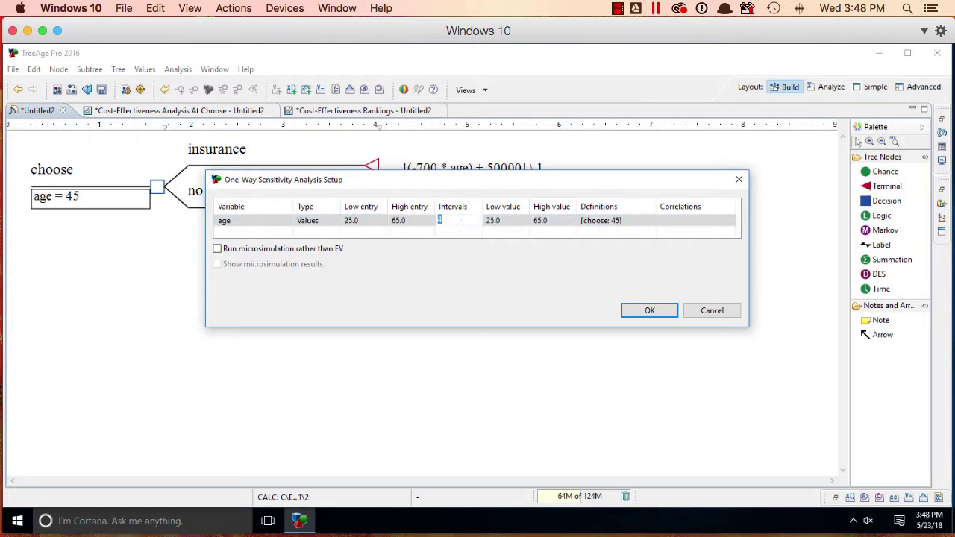
{"action": "type", "text": "8"}
{"action": "key", "text": "Return"}
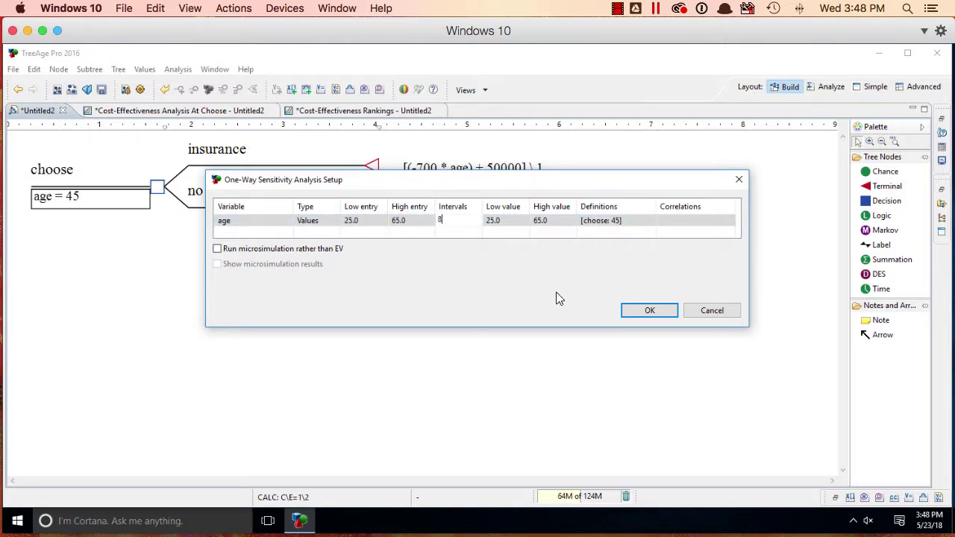
Run the one-way sensitivity analysis and generate its graph of age vs ICER (Incremental C-E)
{"action": "left_click", "coordinate": [643, 312]}
{"action": "left_click", "coordinate": [641, 313]}
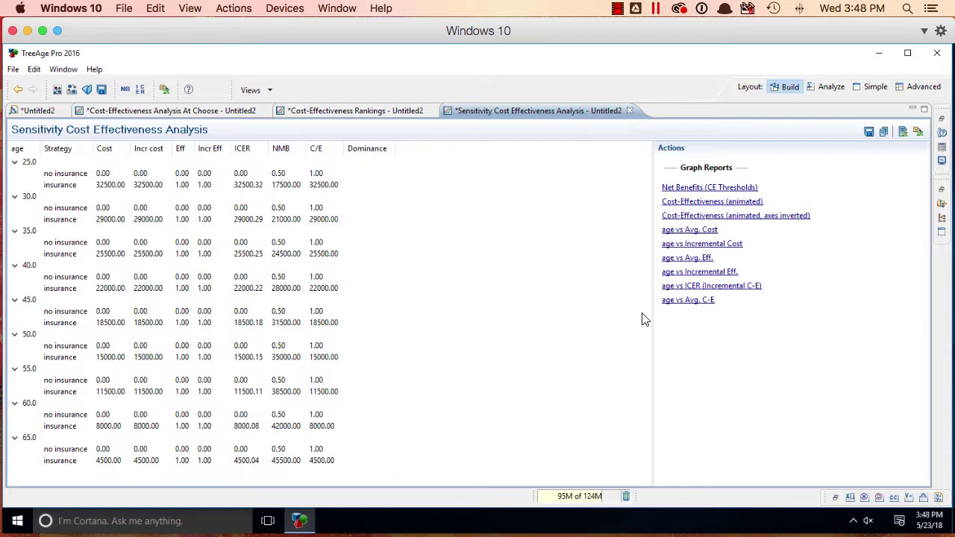
{"action": "left_click", "coordinate": [749, 289]}
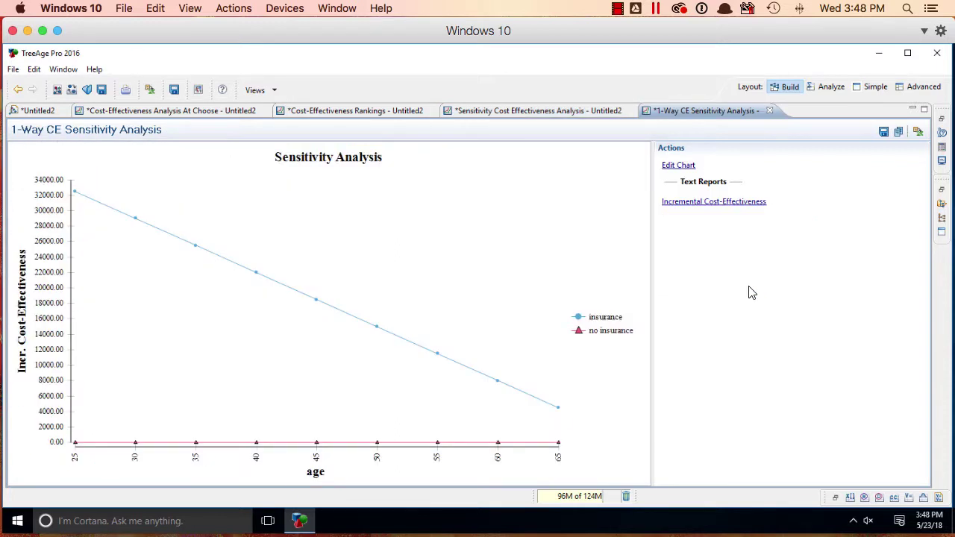